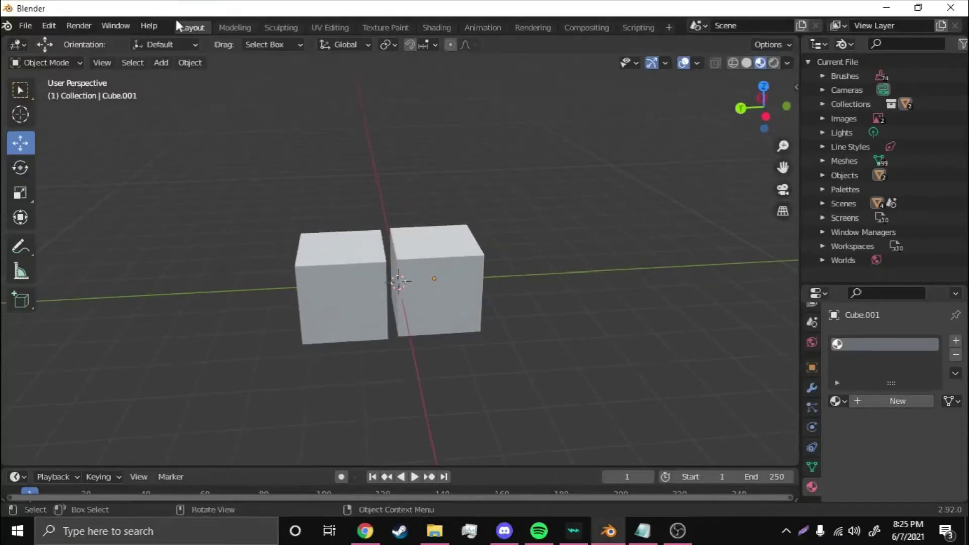
# Check the available export formats and the installed GIANTS I3D exporter add-on, including the add-on installation file browser
pyautogui.click(24, 26)
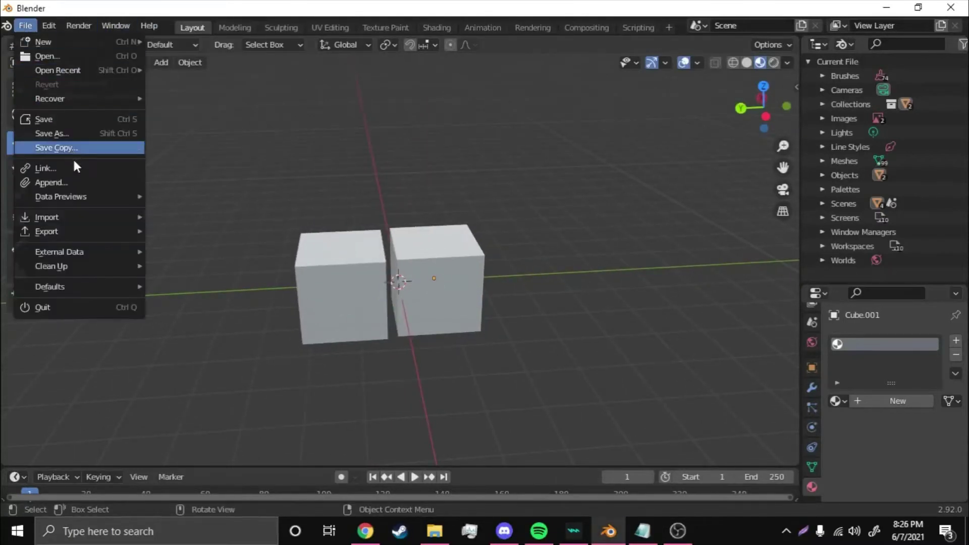
pyautogui.moveTo(80, 232)
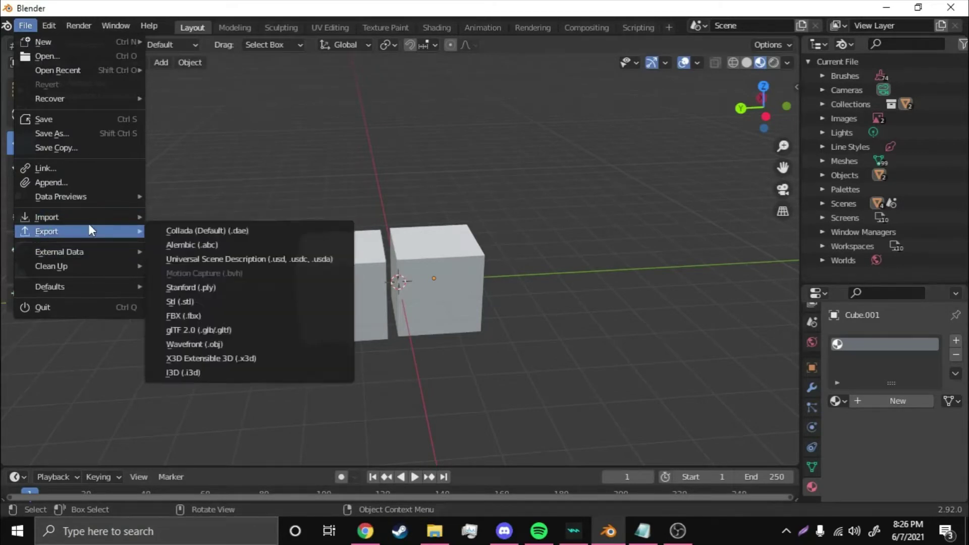
pyautogui.moveTo(59, 33)
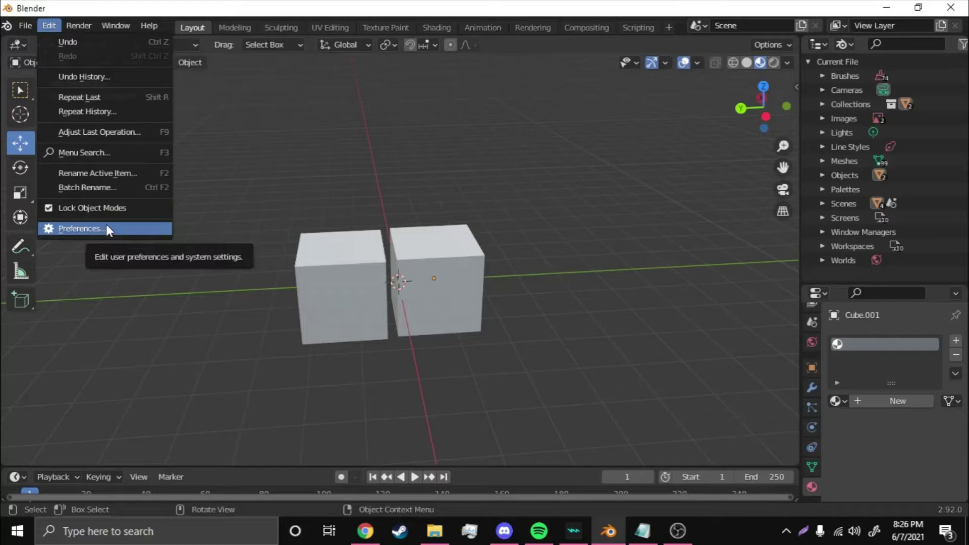
pyautogui.click(81, 229)
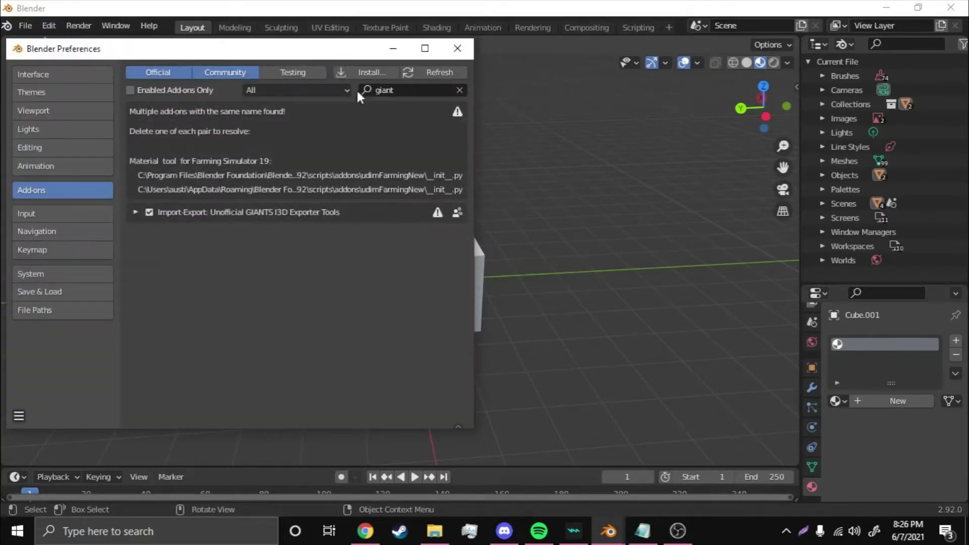
pyautogui.click(359, 71)
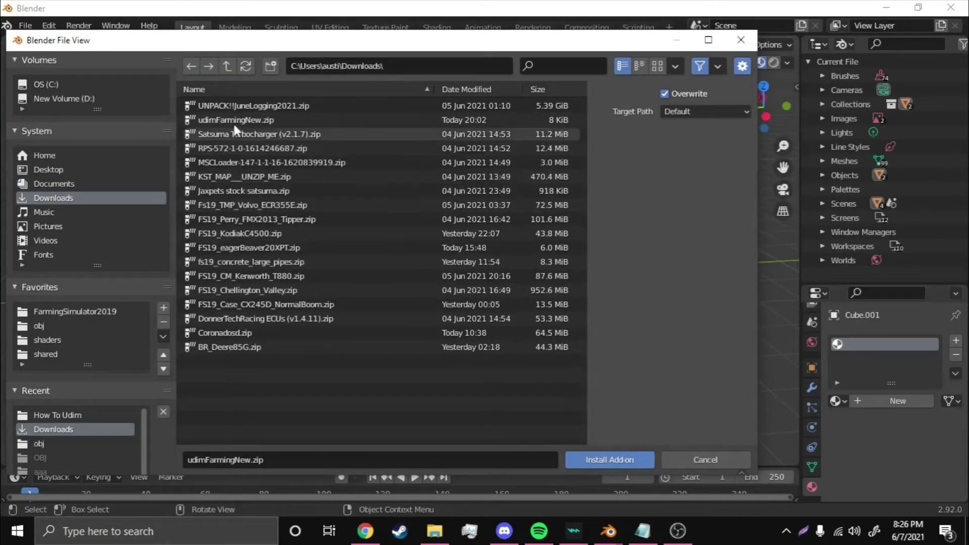
pyautogui.click(719, 458)
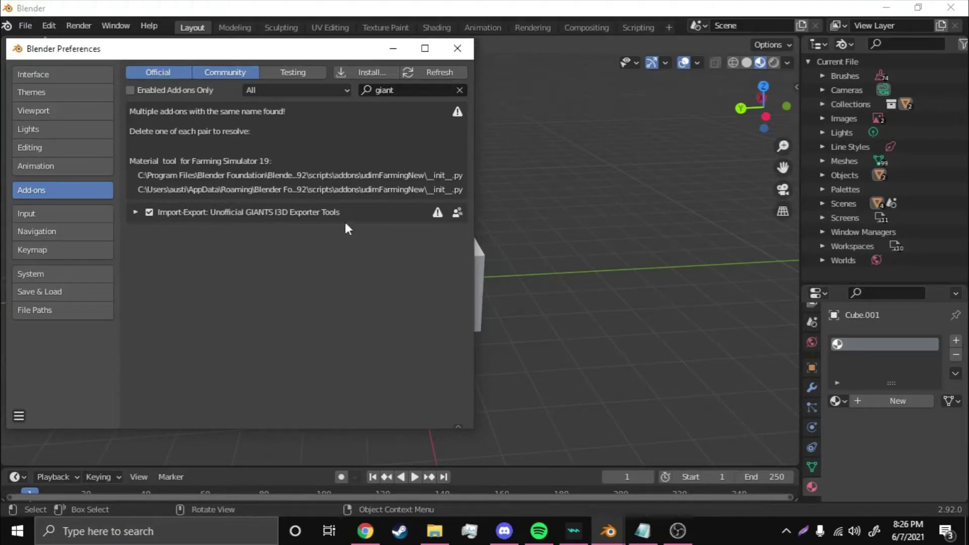
pyautogui.click(452, 54)
# Select the right-hand cube and set the outliner's display mode to Blender File
pyautogui.scroll(3, 414, 315)
pyautogui.moveTo(414, 315); pyautogui.dragTo(506, 311, button='middle')
pyautogui.click(406, 245)
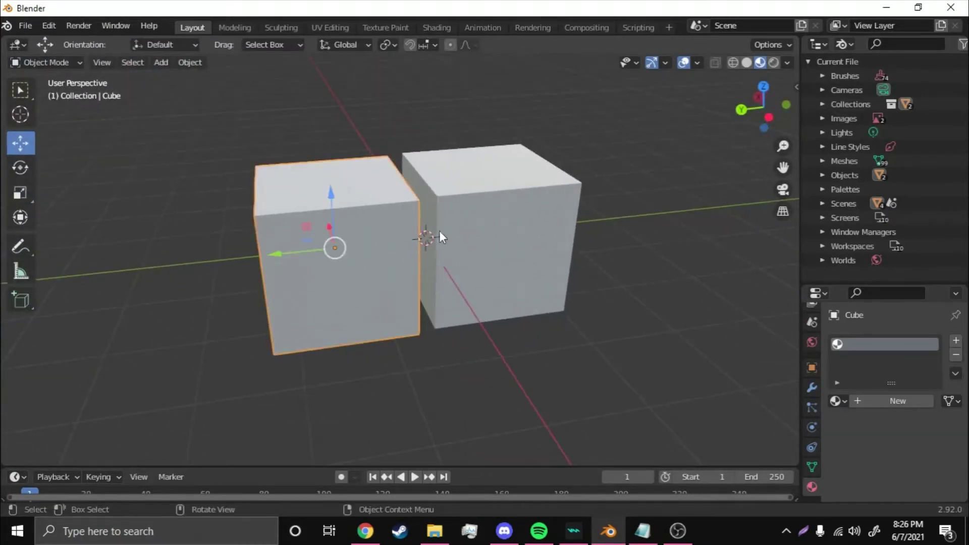
pyautogui.click(452, 228)
pyautogui.moveTo(453, 228); pyautogui.dragTo(442, 226, button='middle')
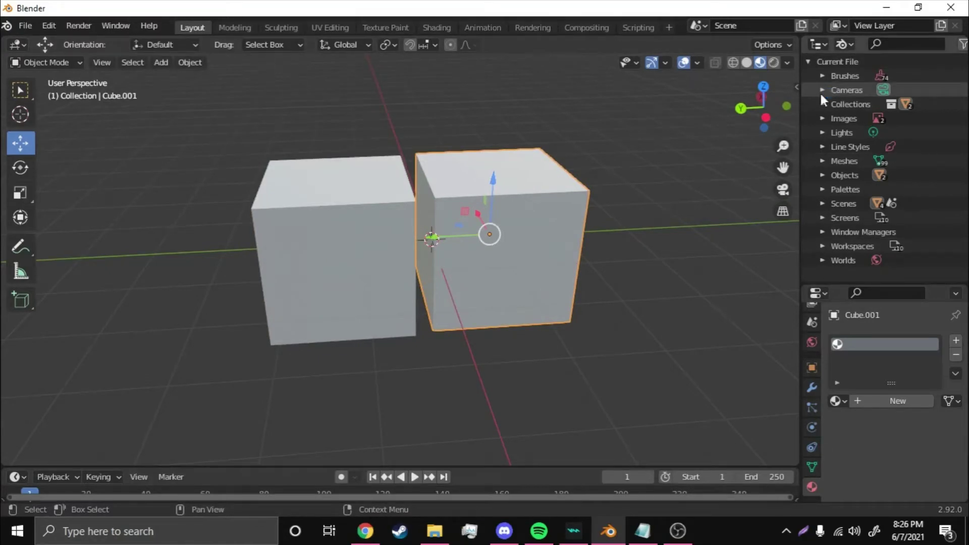
pyautogui.click(850, 45)
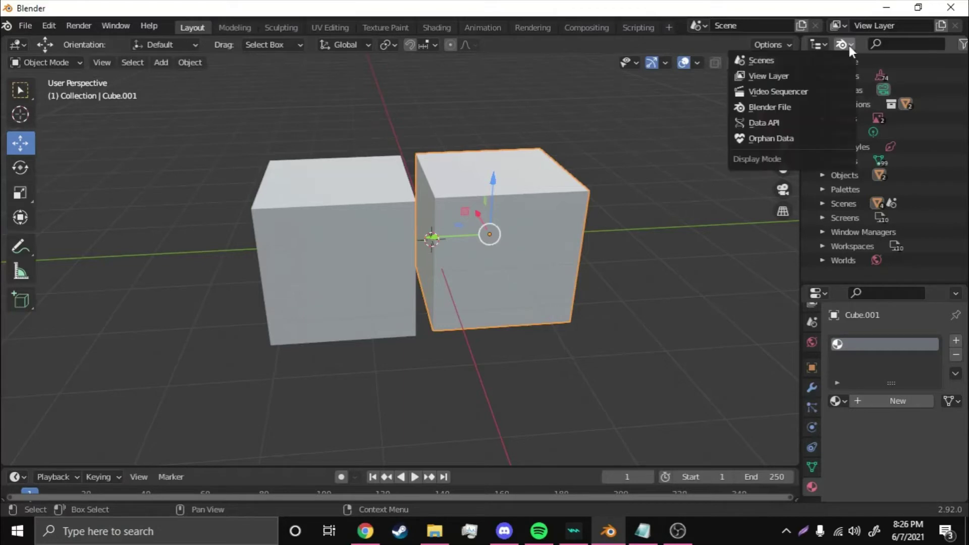
pyautogui.click(800, 107)
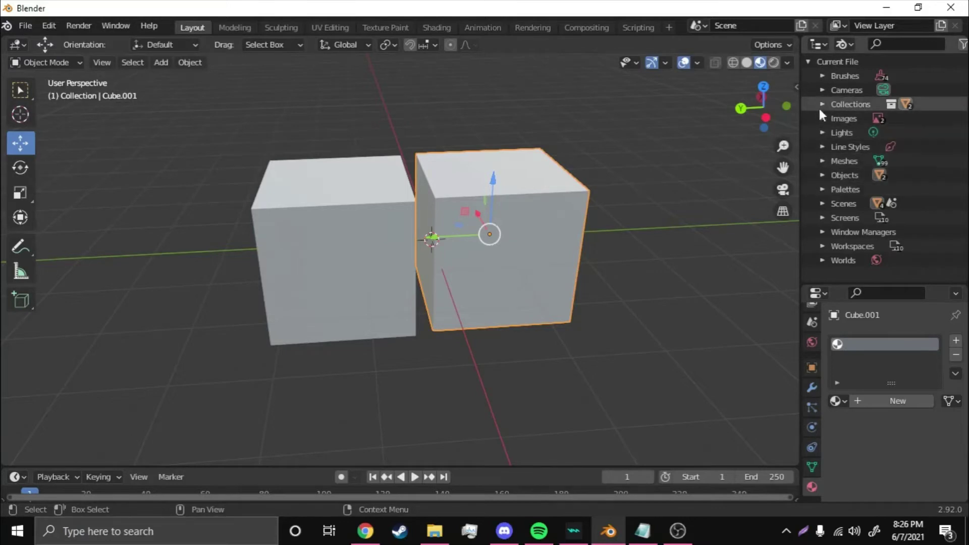
# Add a new material to the right-hand cube, keeping its name as Material, and remove the cube's material slot
pyautogui.click(888, 401)
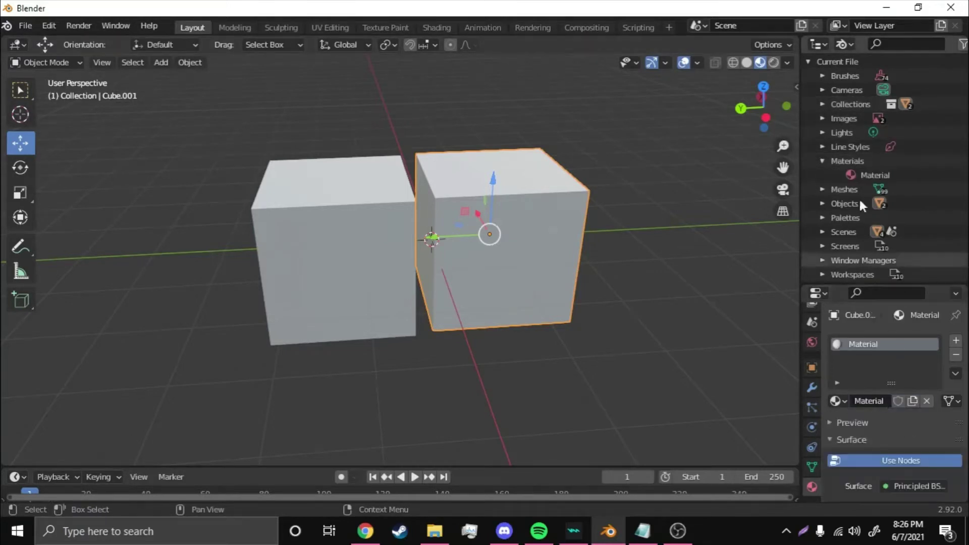
pyautogui.click(856, 163)
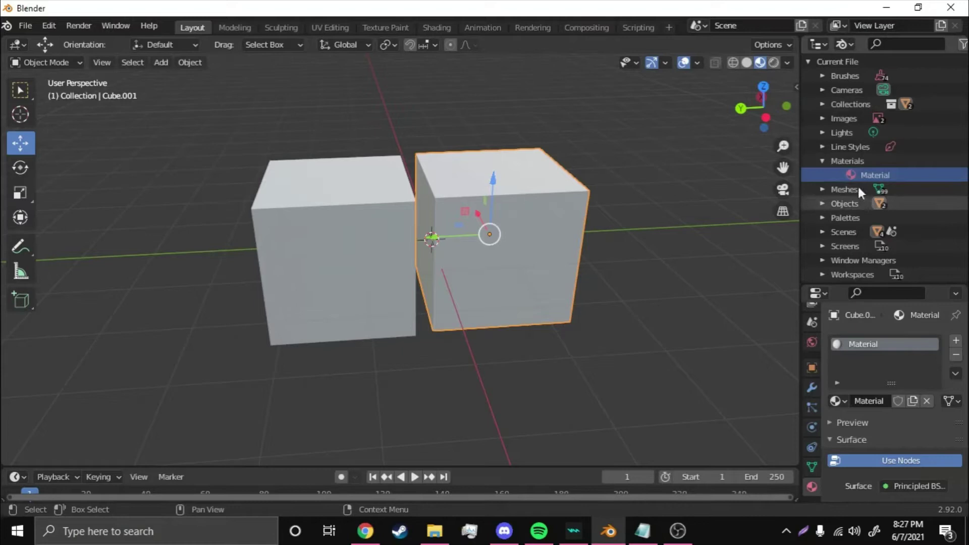
pyautogui.rightClick(862, 173)
pyautogui.moveTo(676, 262); pyautogui.dragTo(662, 276, button='middle')
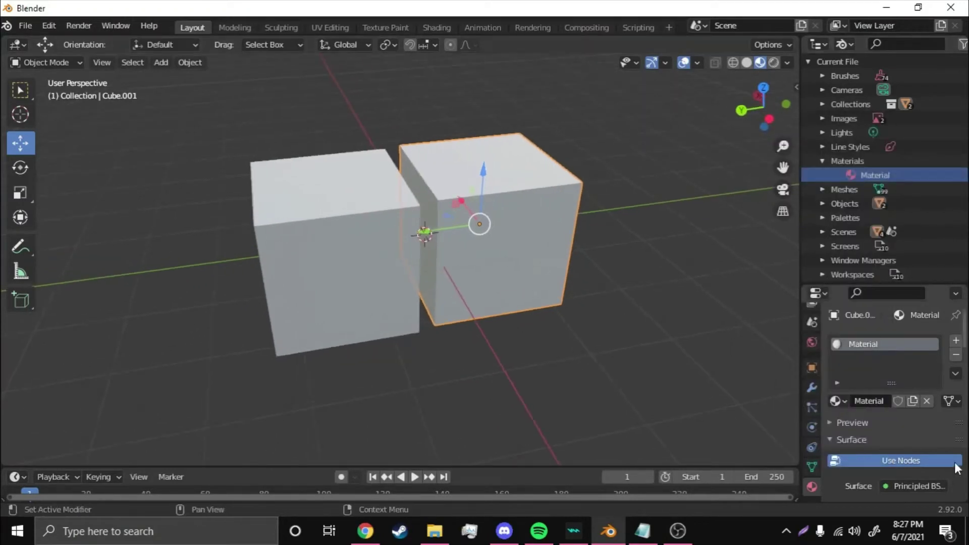
pyautogui.moveTo(572, 285); pyautogui.dragTo(611, 289, button='middle')
pyautogui.keyDown('shift'); pyautogui.moveTo(739, 356); pyautogui.dragTo(666, 390, button='middle'); pyautogui.keyUp('shift')
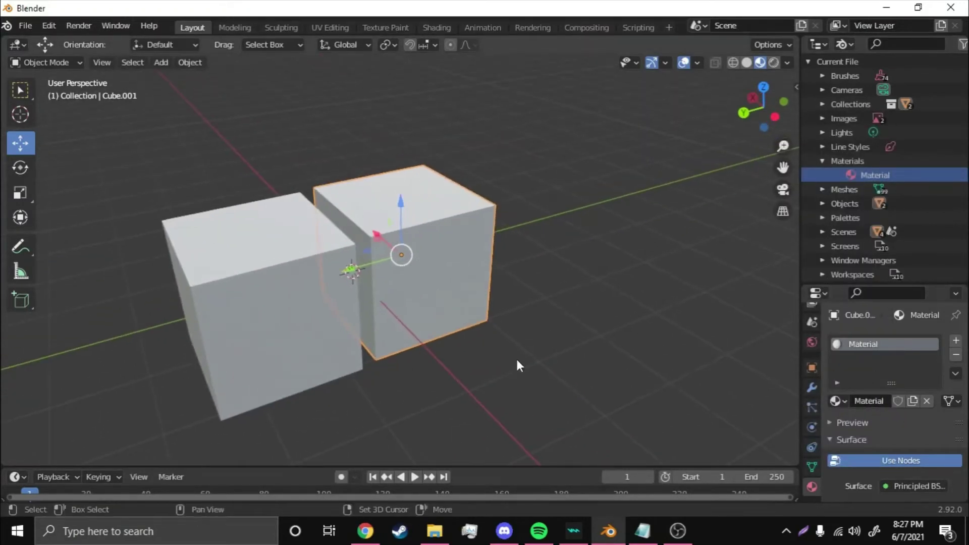
pyautogui.moveTo(516, 359); pyautogui.dragTo(502, 241, button='middle')
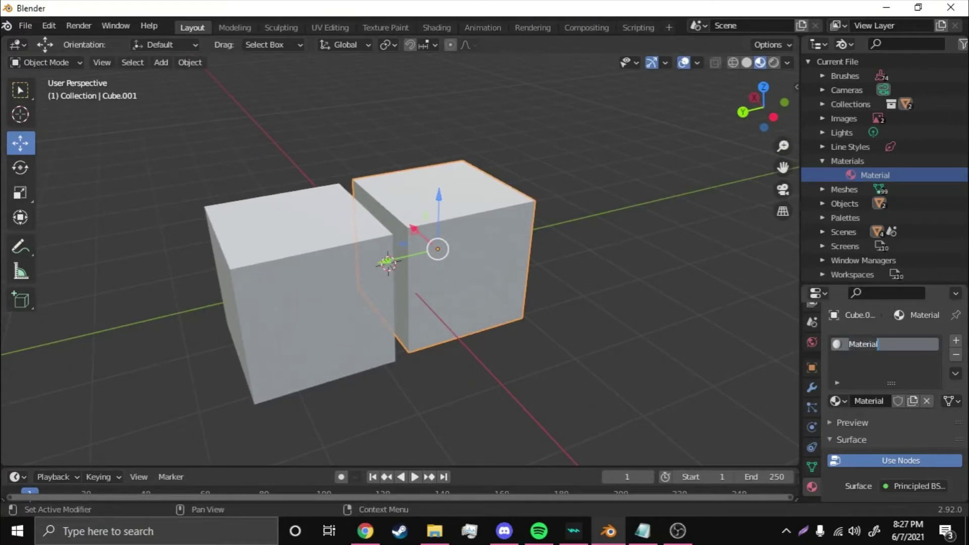
pyautogui.press('Return')
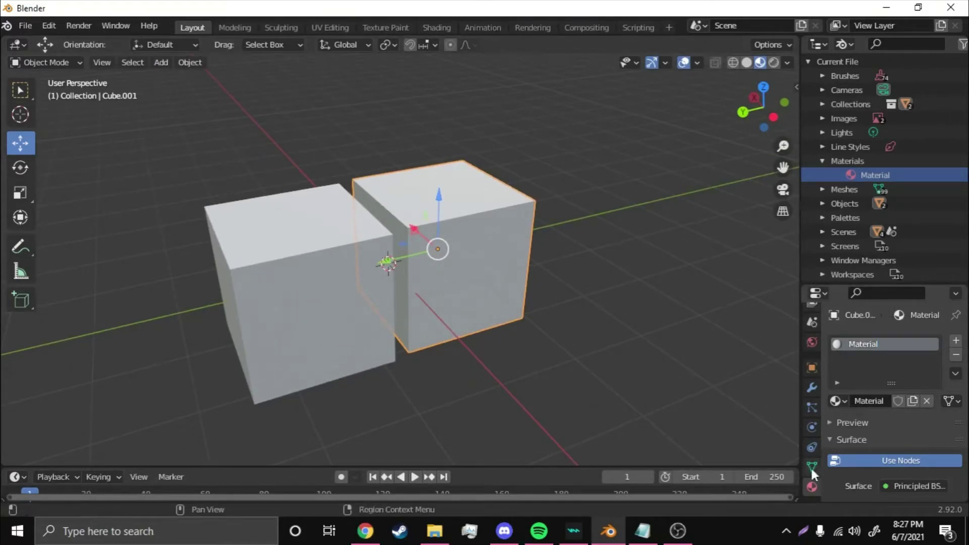
pyautogui.click(955, 356)
# Apply Clear Sharp to all edges of the right-hand cube in Edit Mode
pyautogui.press('Tab')
pyautogui.scroll(2, 539, 298)
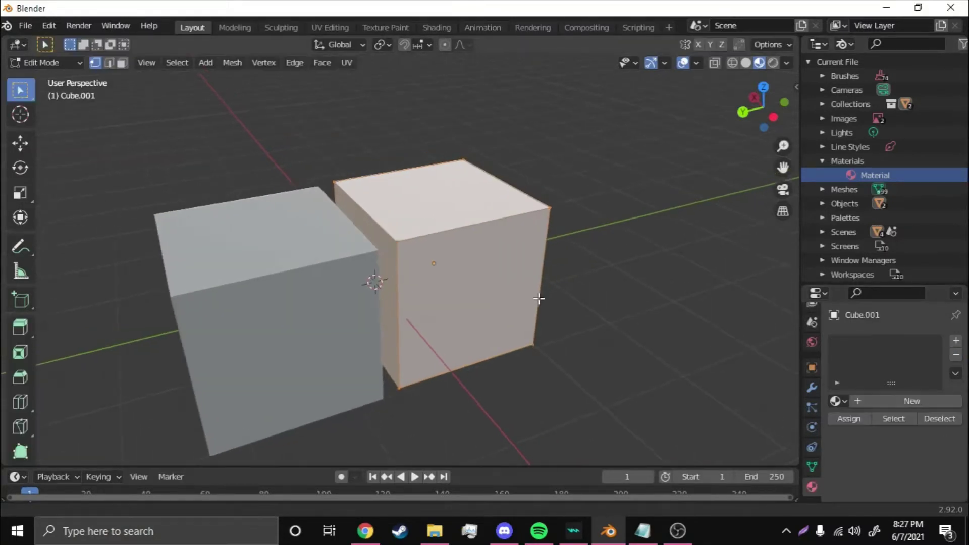
pyautogui.keyDown('shift'); pyautogui.moveTo(539, 298); pyautogui.dragTo(534, 304, button='middle'); pyautogui.keyUp('shift')
pyautogui.moveTo(376, 275); pyautogui.dragTo(543, 251, button='middle')
pyautogui.scroll(3, 424, 311)
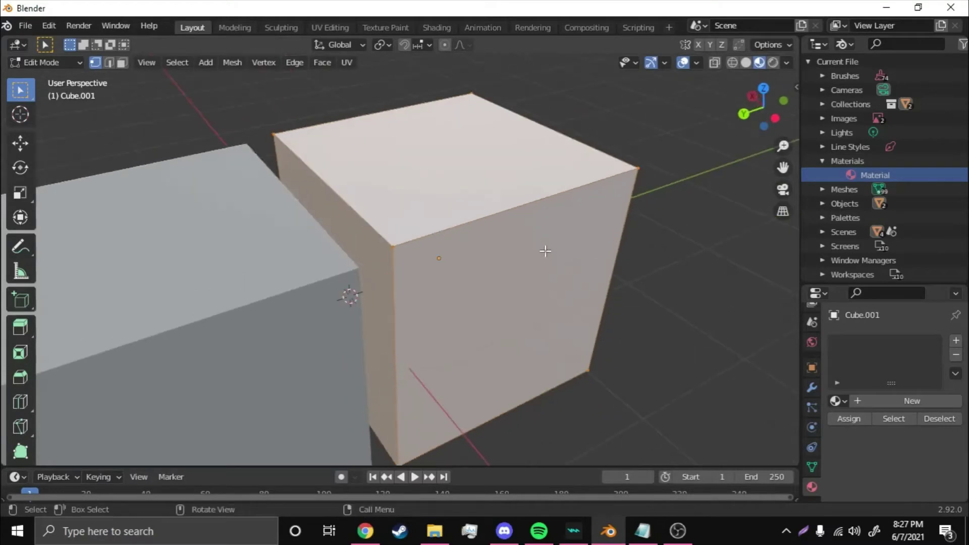
pyautogui.click(298, 65)
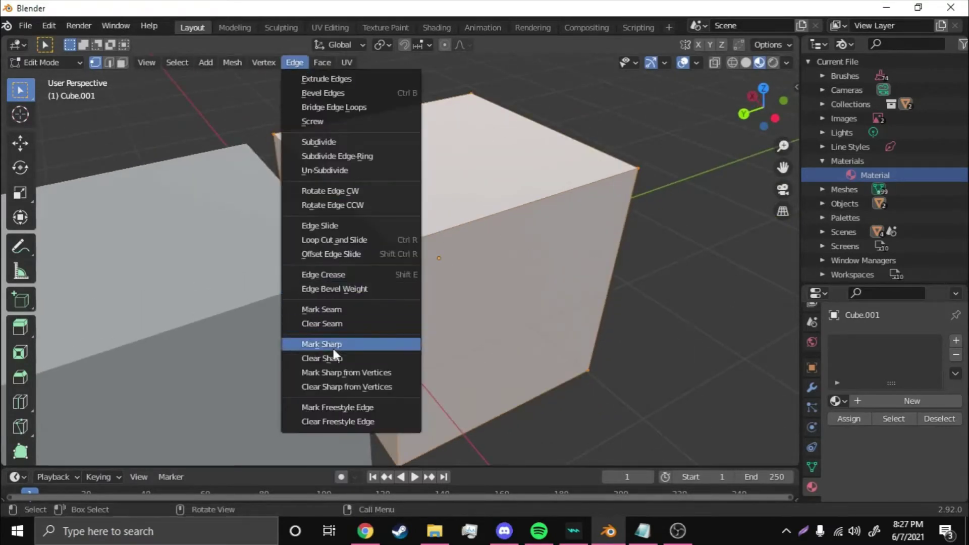
pyautogui.click(364, 358)
pyautogui.moveTo(363, 353); pyautogui.dragTo(444, 323, button='middle')
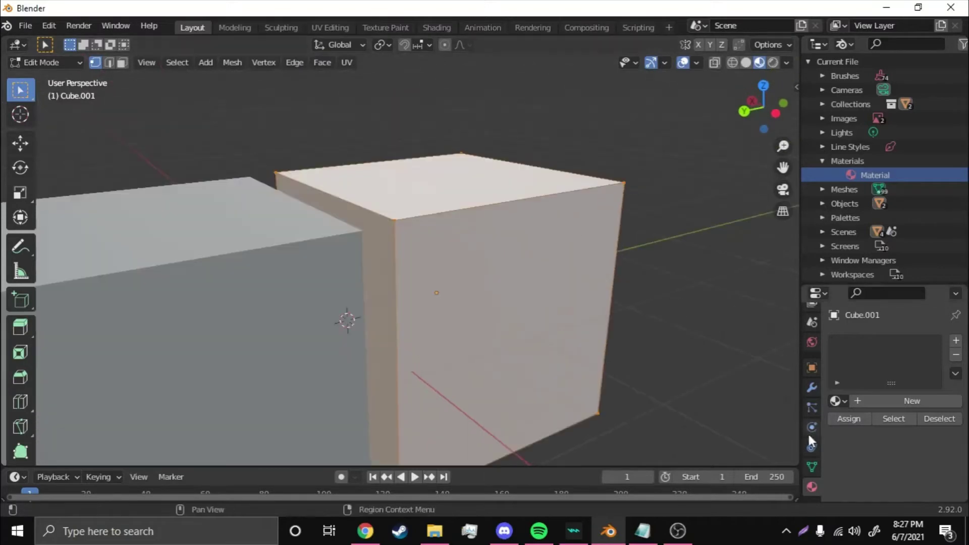
# Examine the cube's mesh data properties, including the custom split normals option, and return to its material properties in Object Mode
pyautogui.click(812, 466)
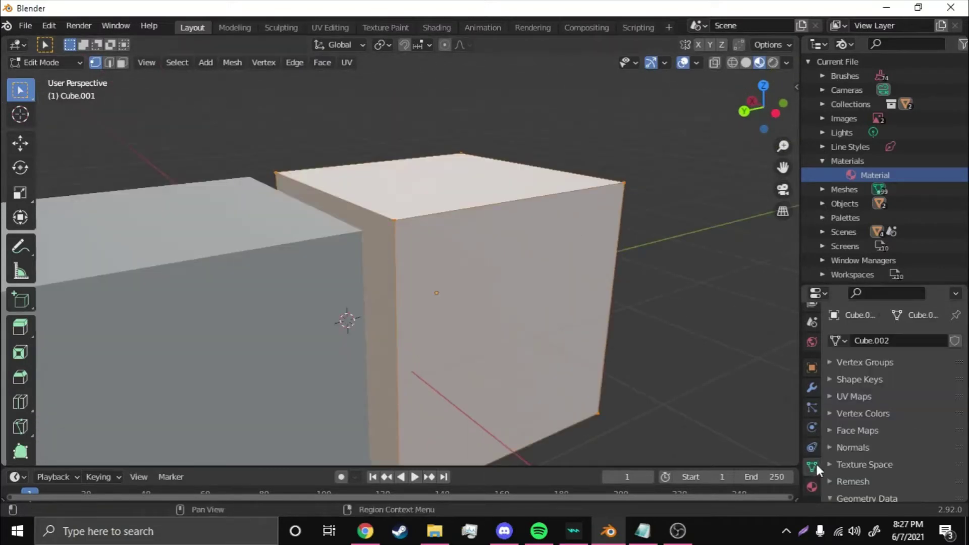
pyautogui.scroll(-4, 868, 427)
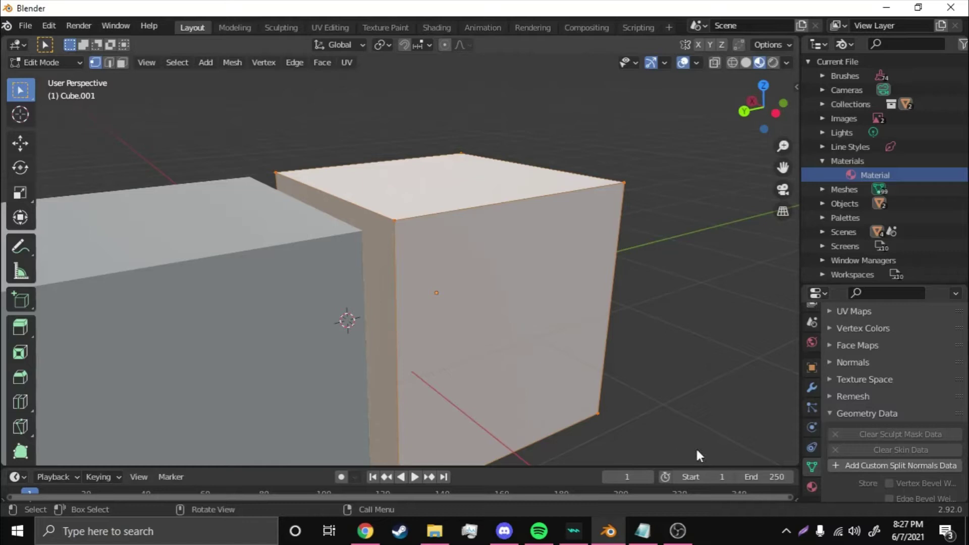
pyautogui.click(811, 486)
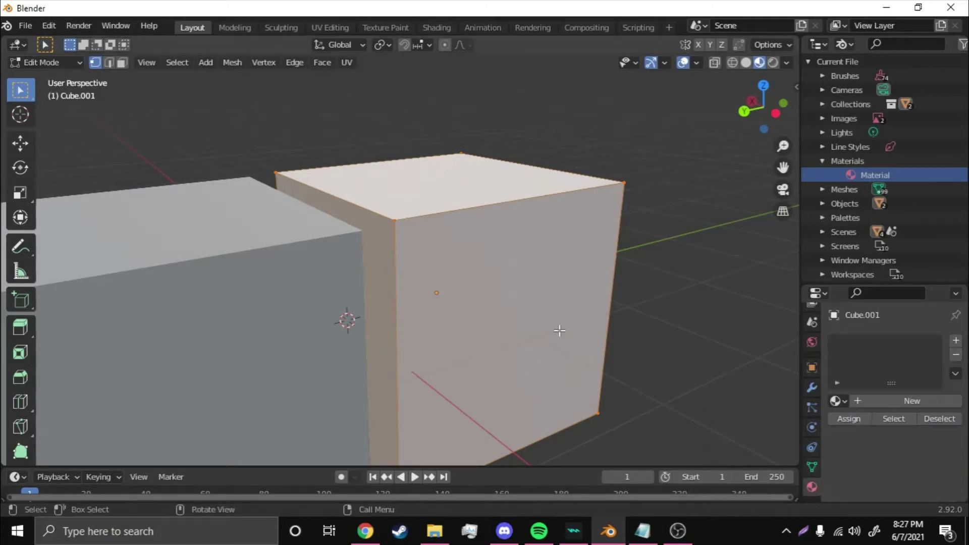
pyautogui.scroll(-4, 559, 331)
pyautogui.press('Tab')
pyautogui.scroll(5, 517, 357)
pyautogui.scroll(-5, 532, 352)
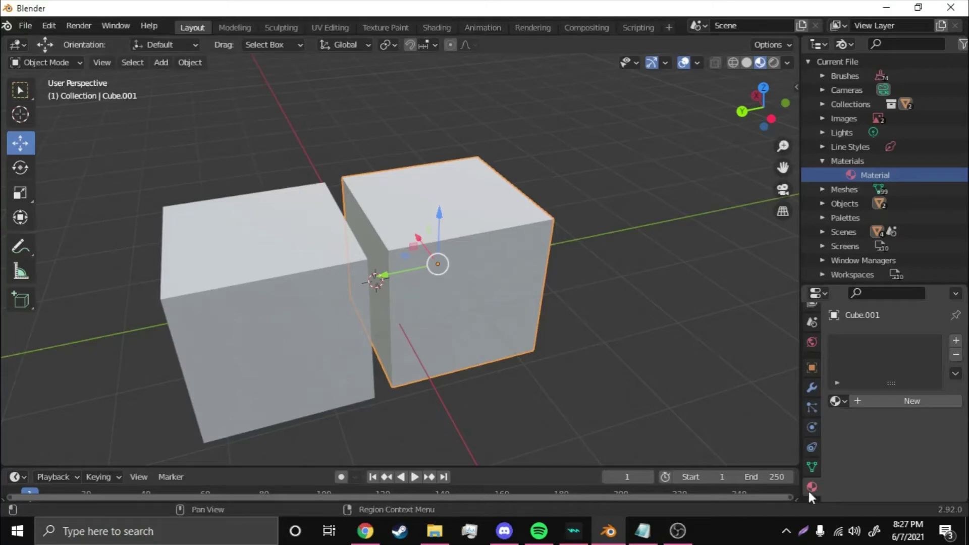
# Create another new material on the right-hand cube and delete it from the file's list of materials
pyautogui.click(889, 402)
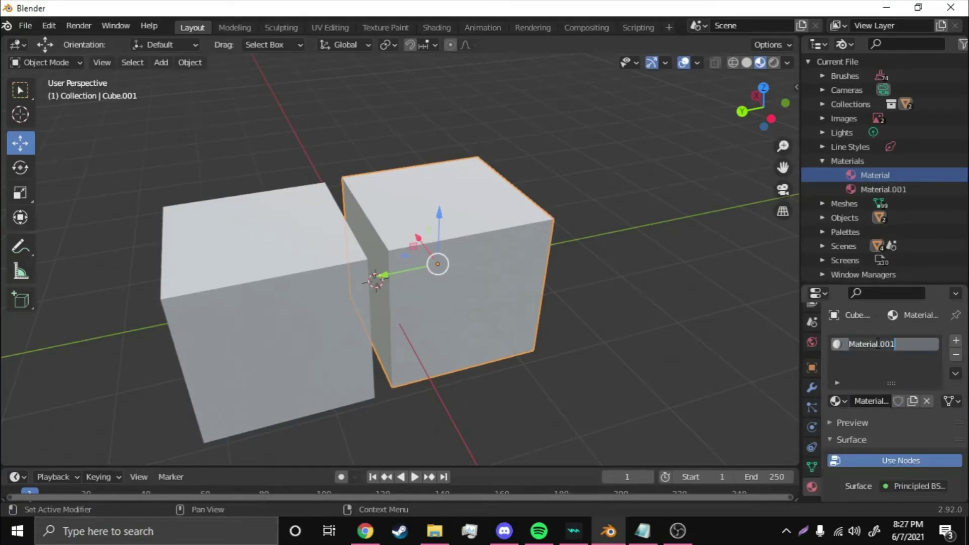
pyautogui.rightClick(899, 189)
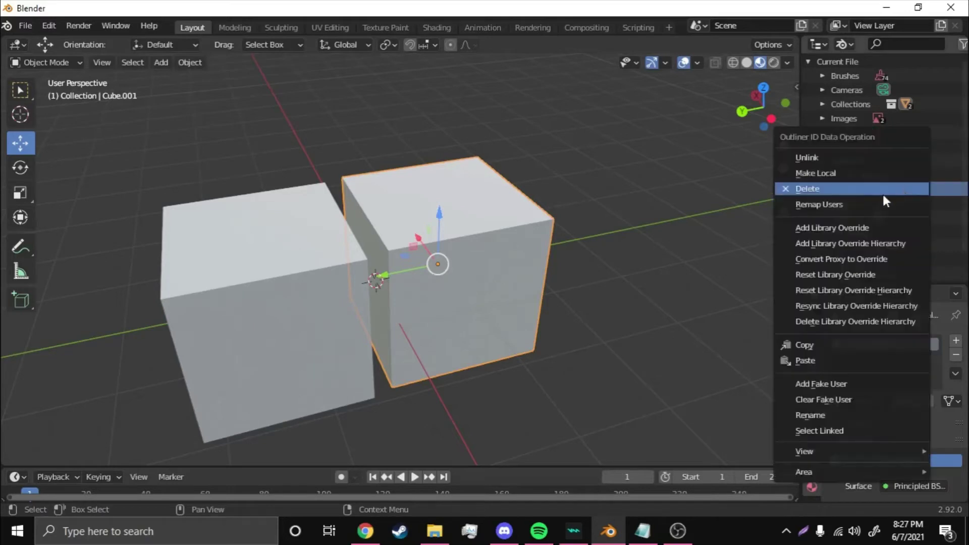
pyautogui.click(830, 190)
# Assign the existing material named Material to the right-hand cube
pyautogui.click(836, 401)
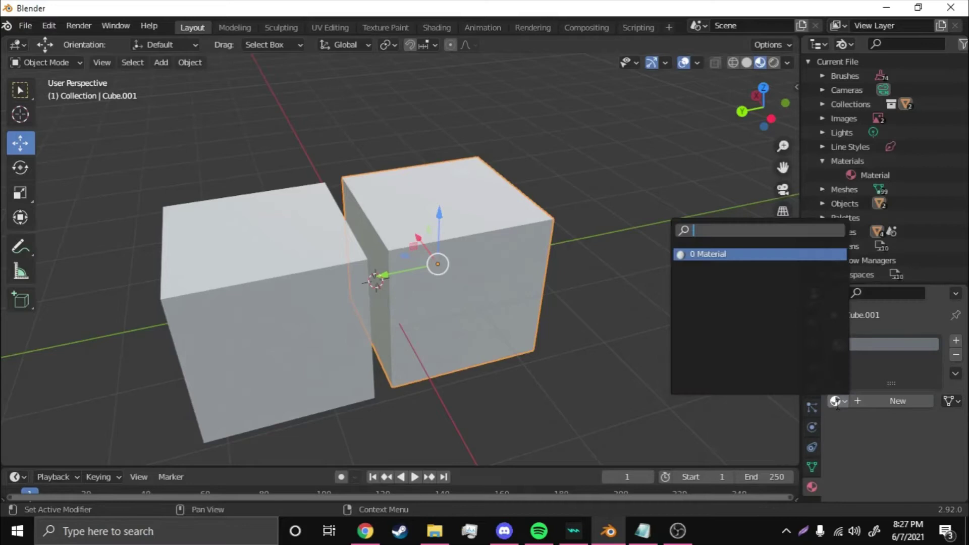
pyautogui.click(712, 254)
pyautogui.moveTo(623, 261); pyautogui.dragTo(565, 271, button='middle')
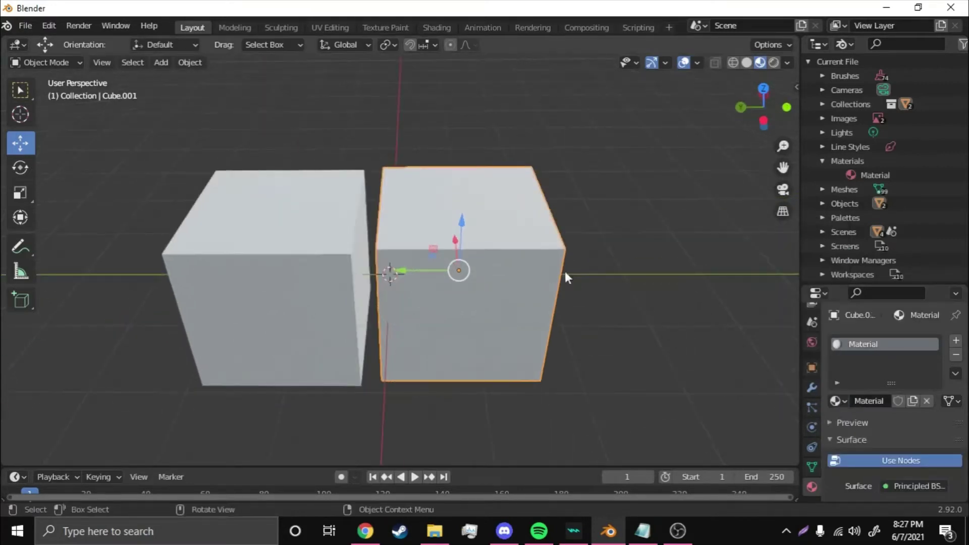
pyautogui.scroll(-2, 899, 414)
pyautogui.scroll(2, 914, 379)
# Rename the right-hand cube's material as Cube1
pyautogui.doubleClick(899, 344)
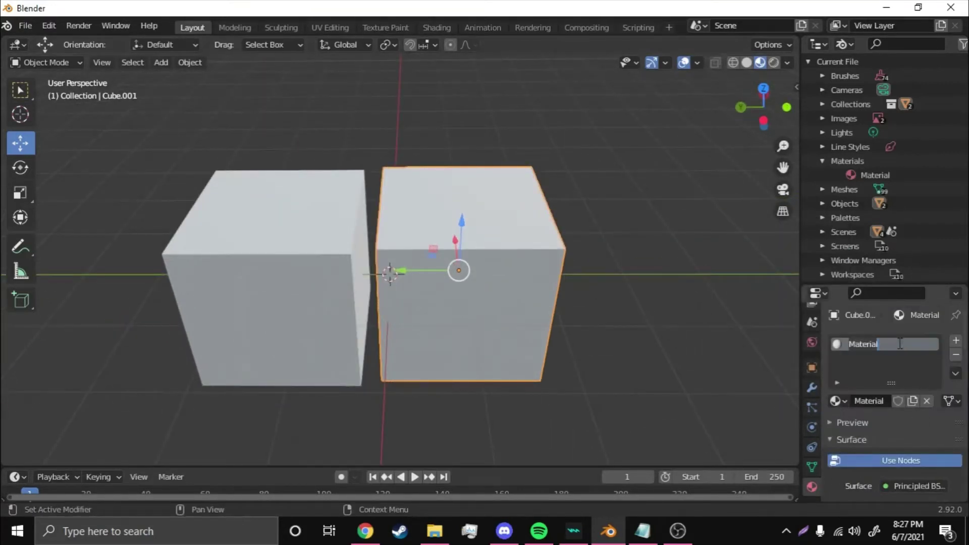
pyautogui.write('cUB E')
pyautogui.press('BackSpace')
pyautogui.press('BackSpace')
pyautogui.press('BackSpace')
pyautogui.write('cUB1')
pyautogui.press('Return')
# Set the Cube1 material's base color to bright green
pyautogui.scroll(-4, 903, 454)
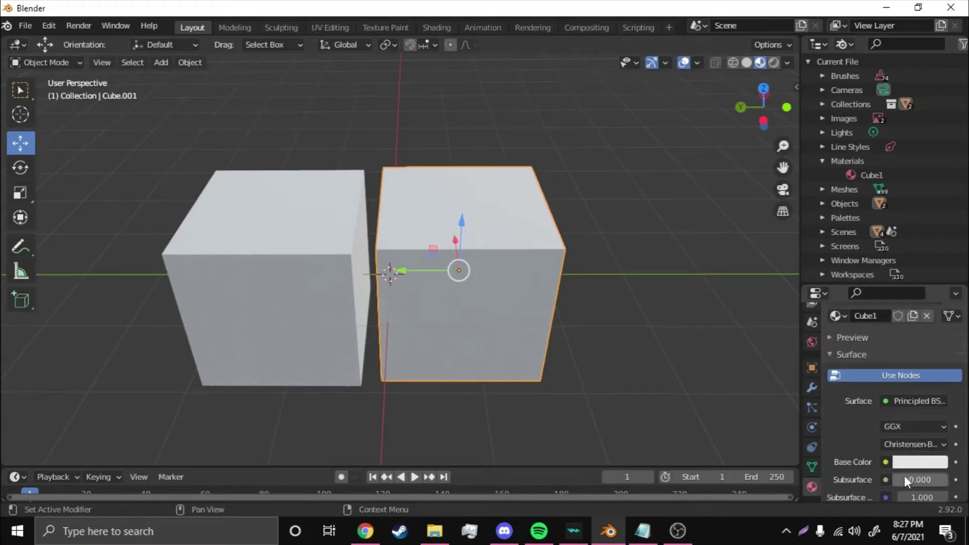
pyautogui.click(915, 462)
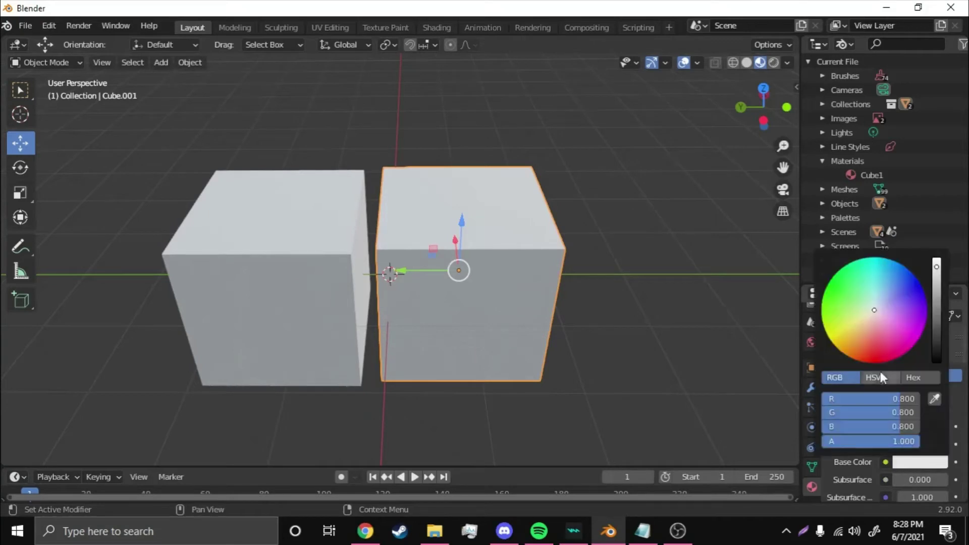
pyautogui.moveTo(859, 323); pyautogui.dragTo(824, 285)
pyautogui.moveTo(462, 376); pyautogui.dragTo(476, 369, button='middle')
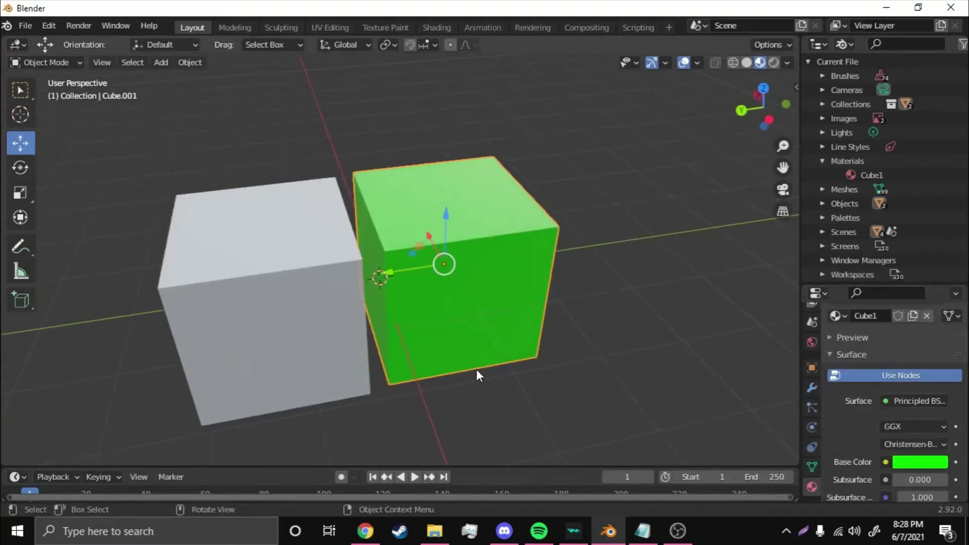
# Add a new material to the left-hand cube and name it Cube2
pyautogui.moveTo(413, 362); pyautogui.dragTo(342, 327, button='middle')
pyautogui.click(342, 327)
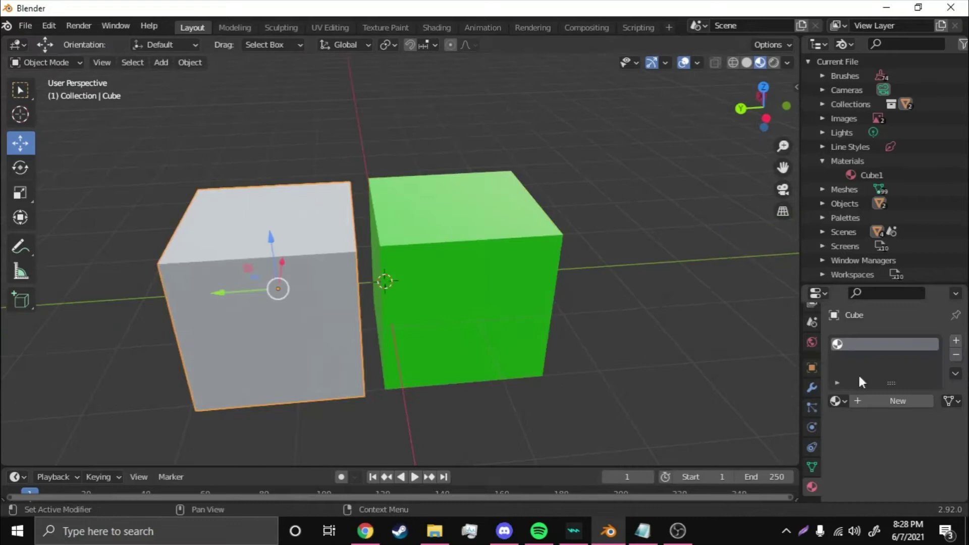
pyautogui.click(875, 403)
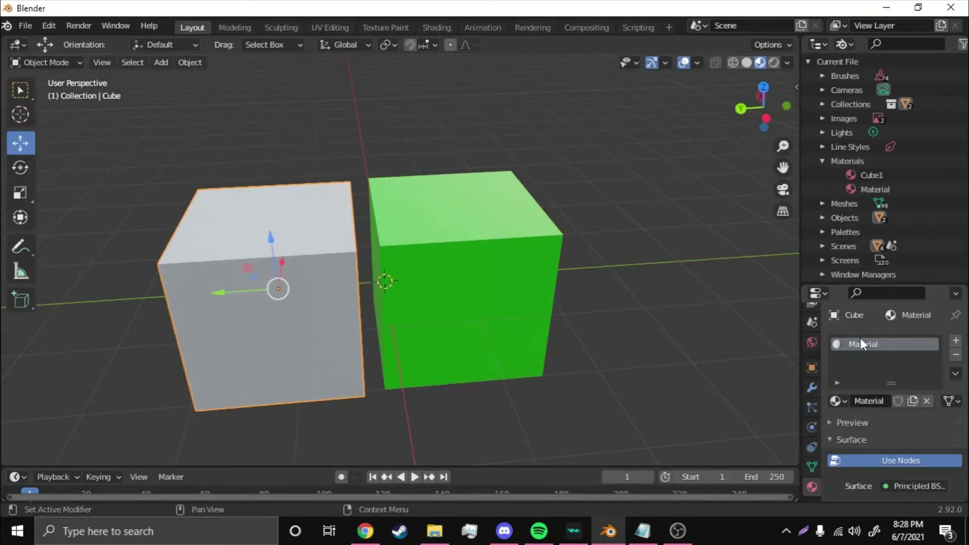
pyautogui.write('Cube2')
pyautogui.press('Return')
pyautogui.scroll(-2, 857, 430)
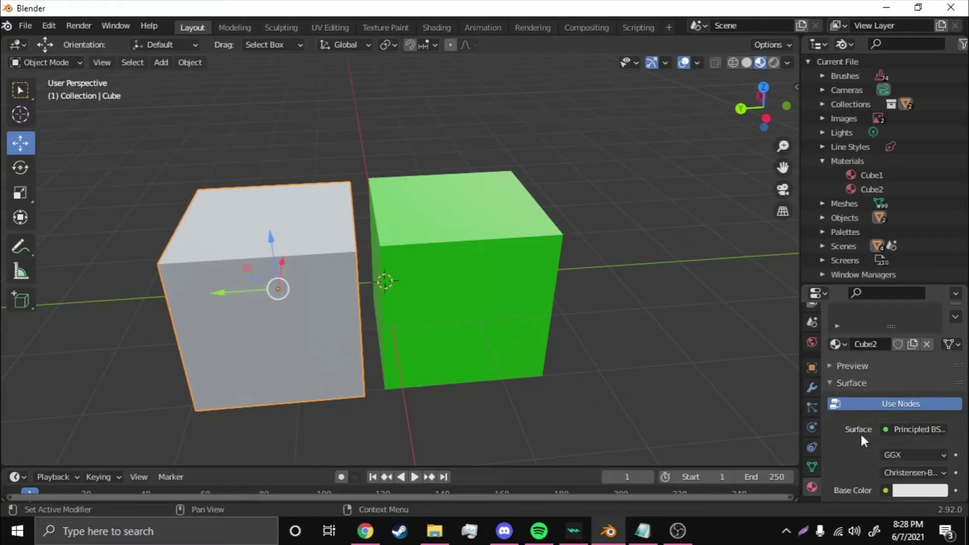
# Set the Cube2 material's base color to blue
pyautogui.click(914, 490)
pyautogui.moveTo(897, 427); pyautogui.dragTo(822, 440)
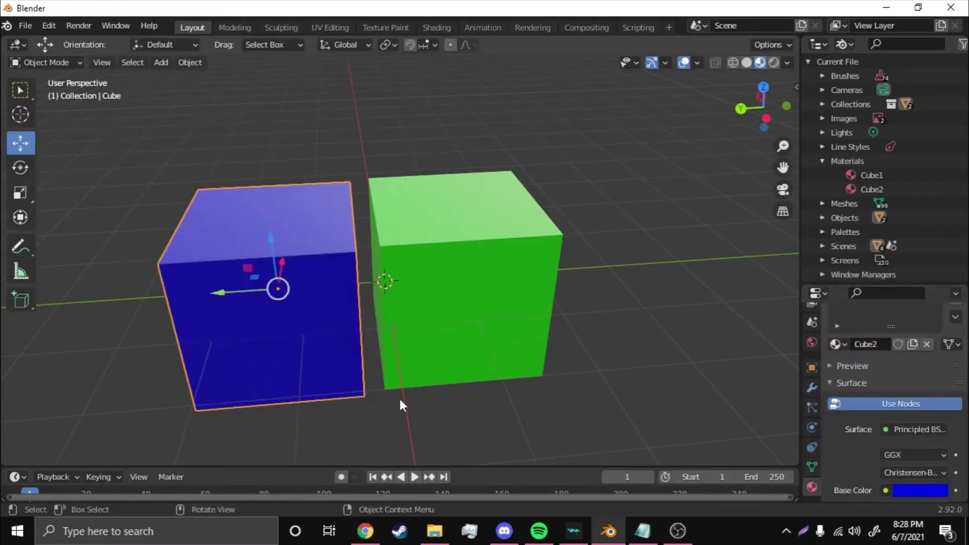
pyautogui.moveTo(399, 397); pyautogui.dragTo(237, 268, button='middle')
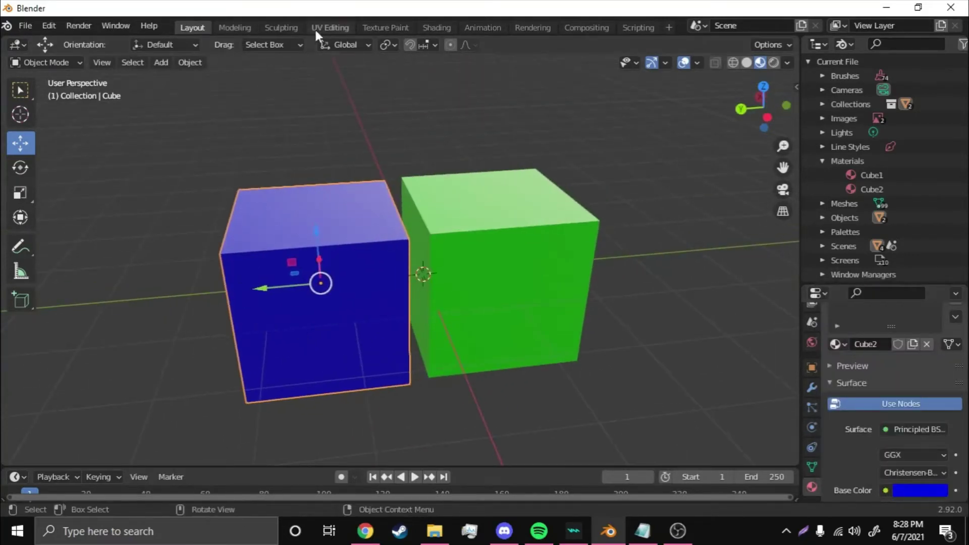
# Switch to the UV Editing workspace, unwrap the blue cube with Smart UV Project and assign its UVs to Color - 0
pyautogui.click(328, 28)
pyautogui.scroll(5, 644, 173)
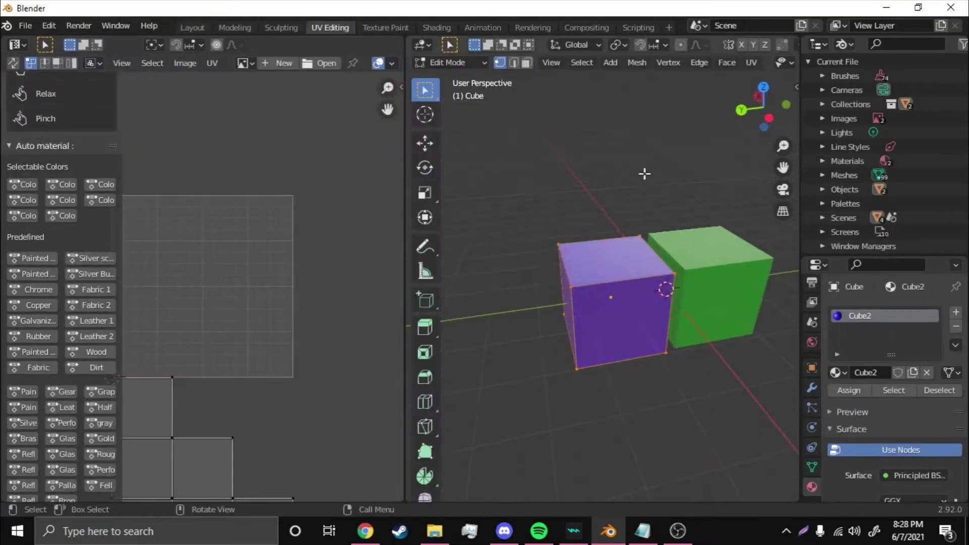
pyautogui.scroll(-3, 647, 271)
pyautogui.press('u')
pyautogui.click(604, 280)
pyautogui.click(594, 395)
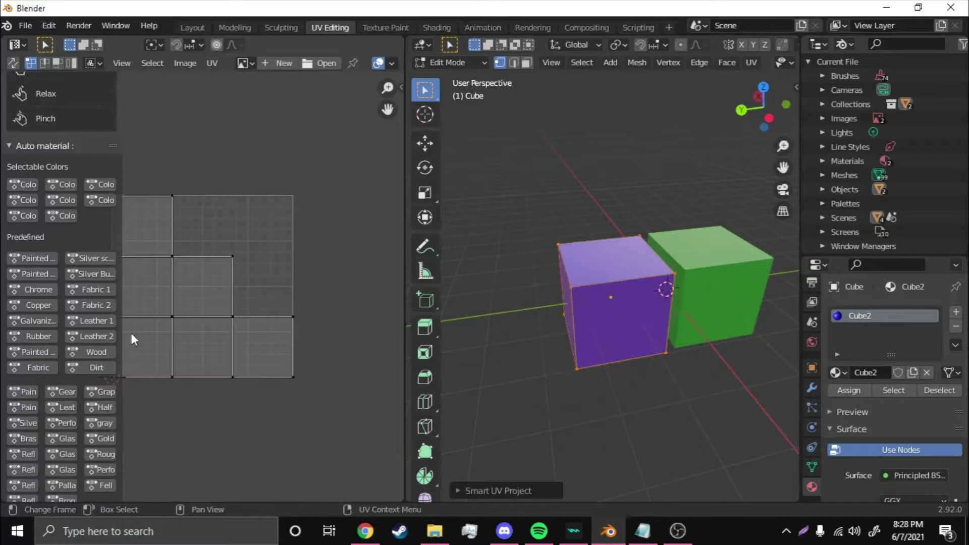
pyautogui.click(18, 185)
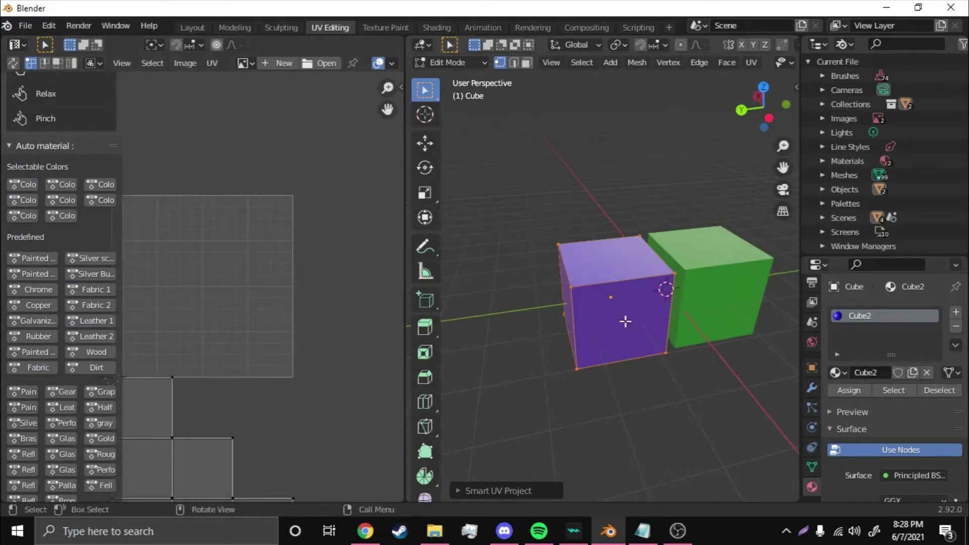
pyautogui.keyDown('shift'); pyautogui.moveTo(623, 320); pyautogui.dragTo(569, 328, button='middle'); pyautogui.keyUp('shift')
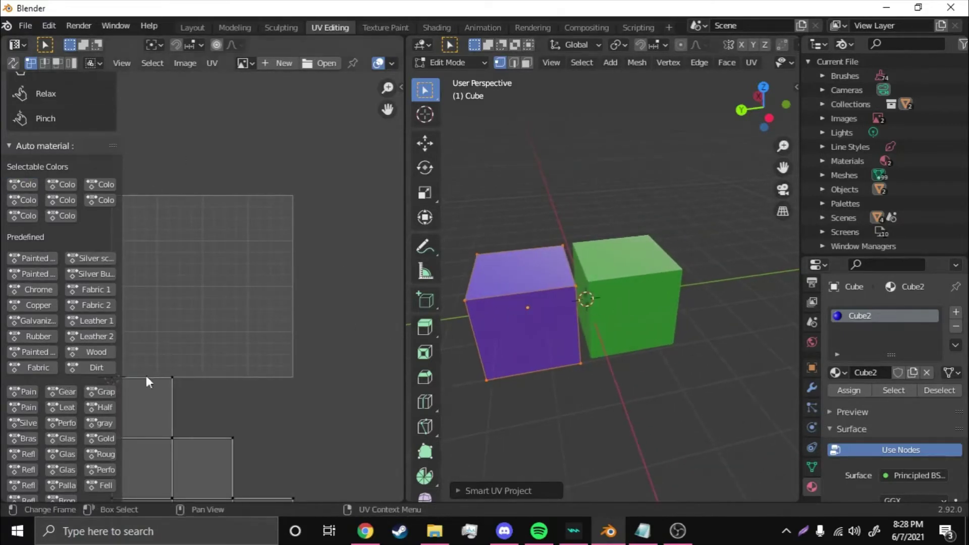
# Widen the UV editor's tool area so the auto material names are readable, and bring the UV layout beside it into view
pyautogui.hotkey('alt', 'Tab')
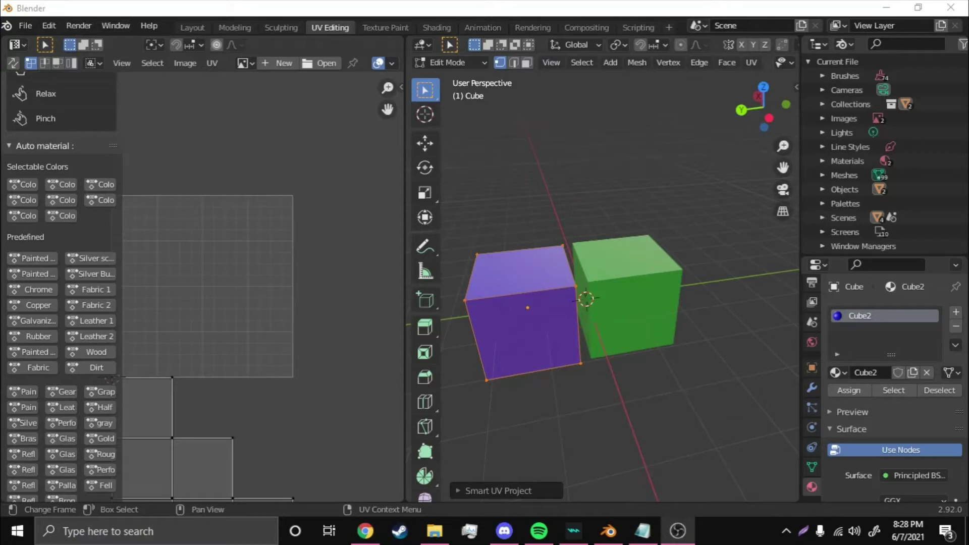
pyautogui.moveTo(560, 316); pyautogui.dragTo(561, 322, button='middle')
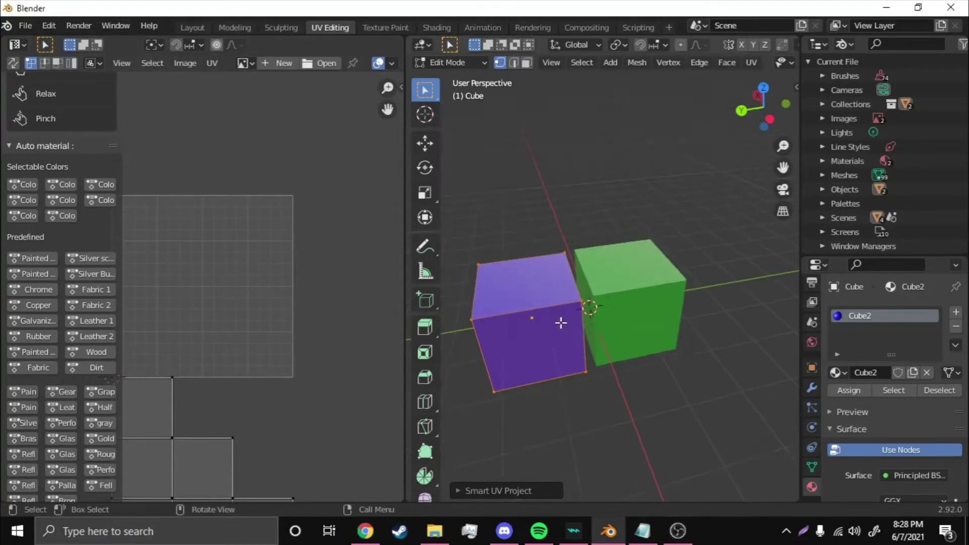
pyautogui.press('u')
pyautogui.press('u')
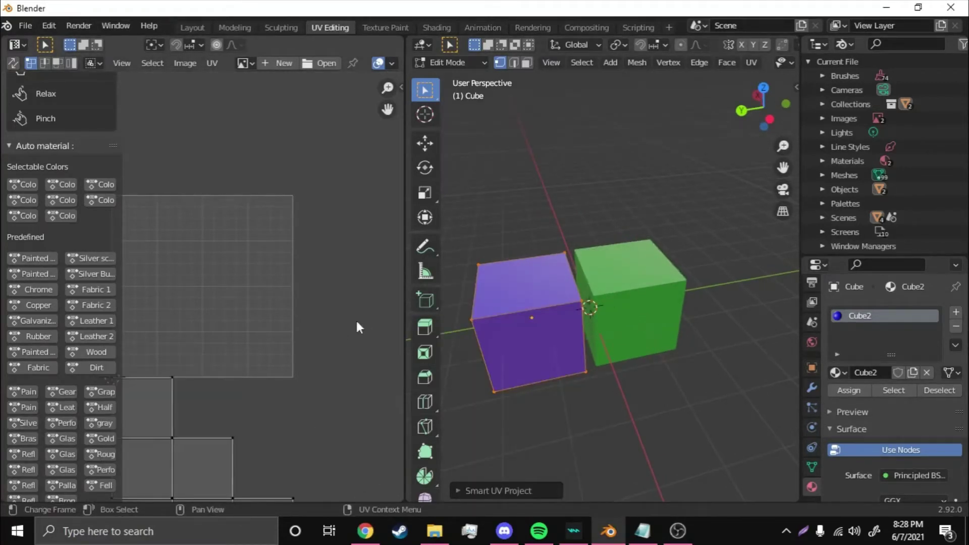
pyautogui.moveTo(120, 173); pyautogui.dragTo(200, 171)
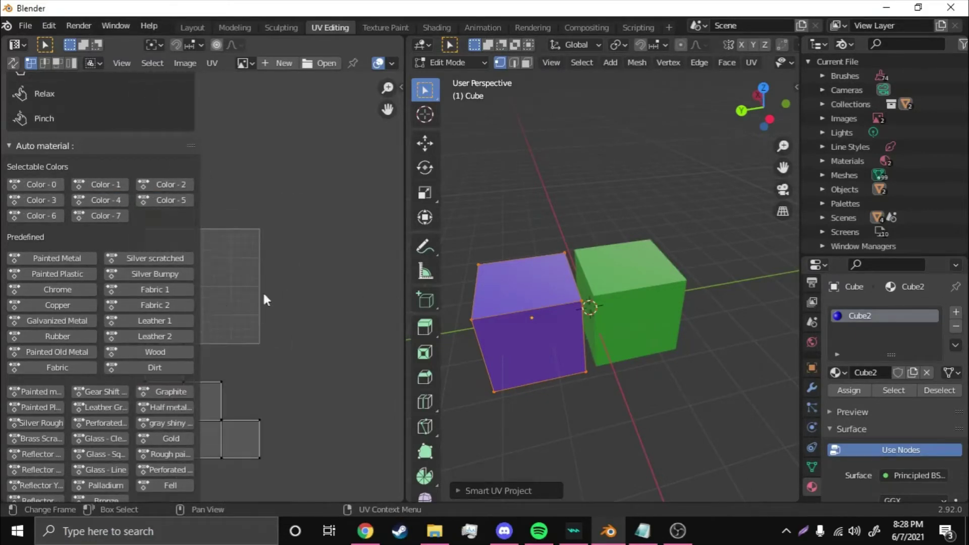
pyautogui.moveTo(264, 299); pyautogui.dragTo(329, 324, button='middle')
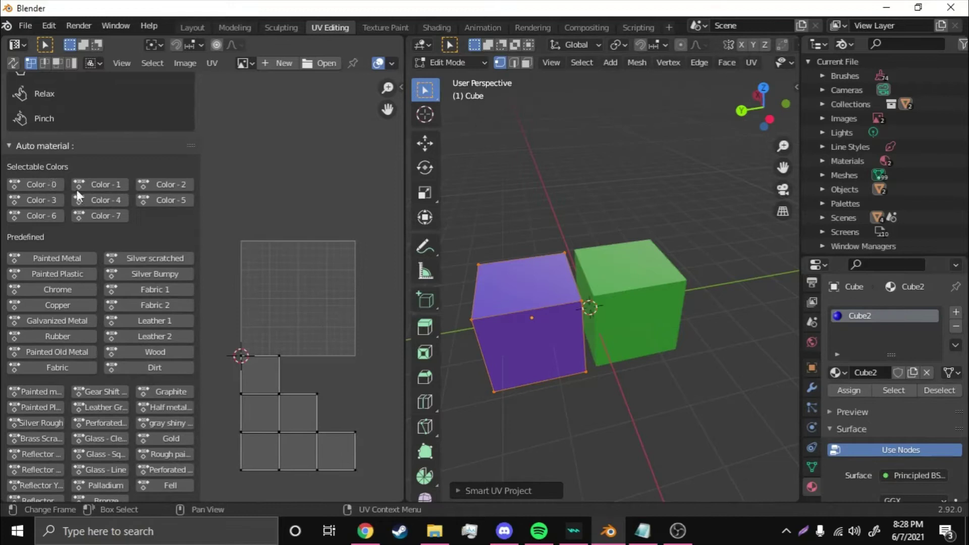
pyautogui.moveTo(599, 298)
pyautogui.mouseDown(button='middle')
pyautogui.moveTo(579, 300)
pyautogui.moveTo(608, 305)
pyautogui.mouseUp(button='middle')
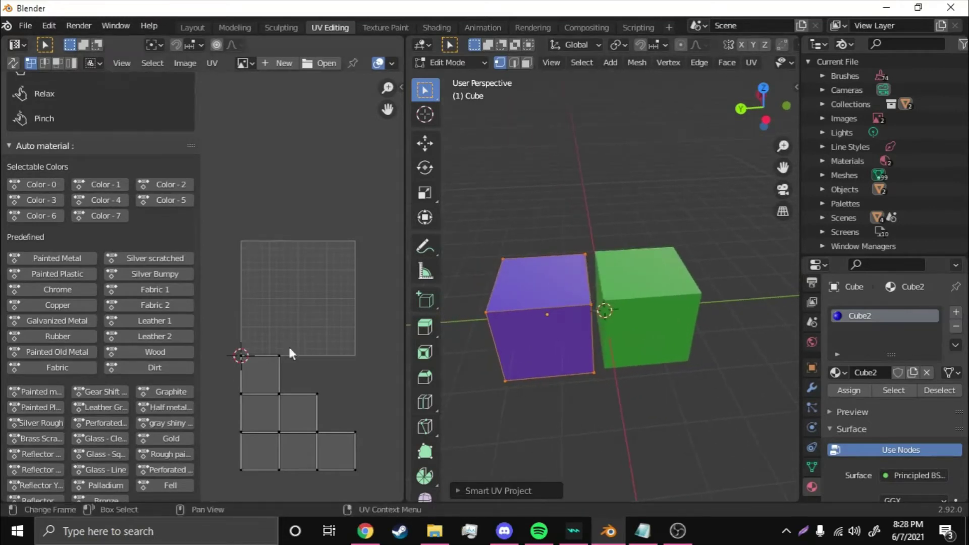
# Unwrap the green cube with Smart UV Project and assign its UVs to Color - 0
pyautogui.press('Tab')
pyautogui.click(614, 302)
pyautogui.press('Tab')
pyautogui.press('u')
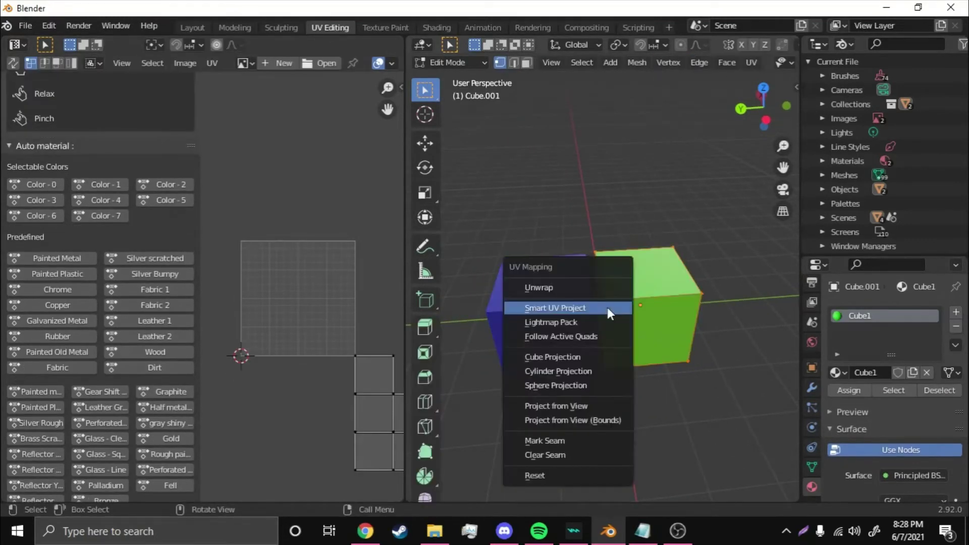
pyautogui.click(607, 308)
pyautogui.click(575, 424)
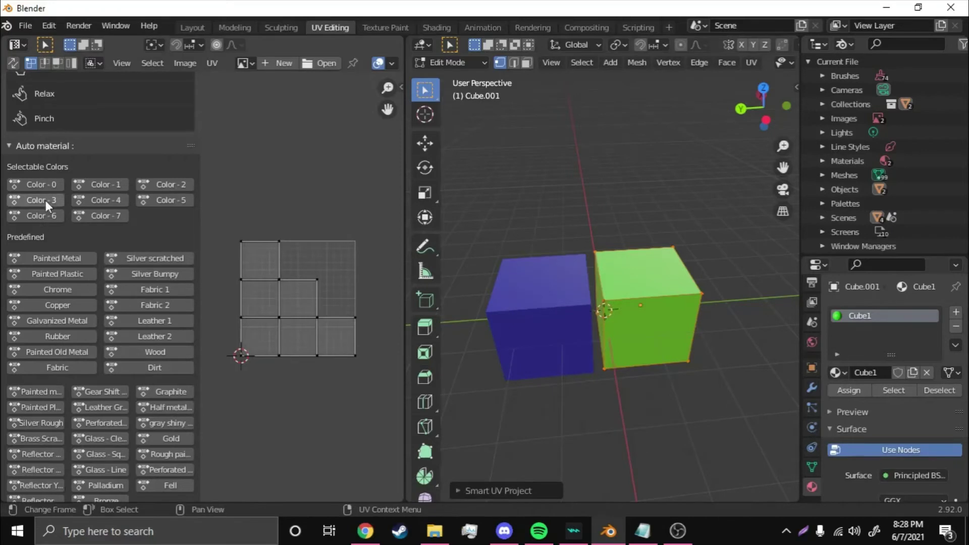
pyautogui.click(41, 184)
pyautogui.press('Tab')
# Join the blue cube into the green cube as a single object
pyautogui.moveTo(511, 217); pyautogui.dragTo(522, 184, button='middle')
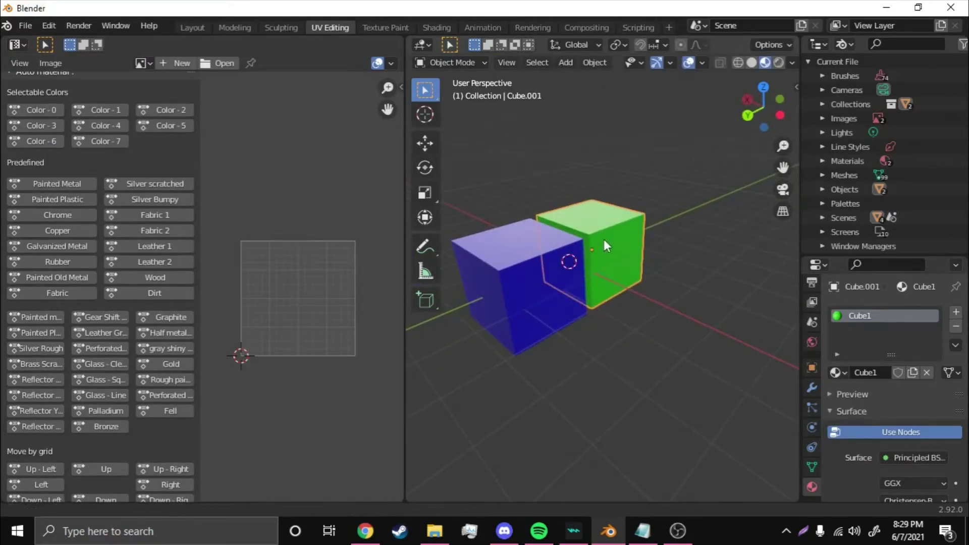
pyautogui.moveTo(603, 239); pyautogui.dragTo(622, 268, button='middle')
pyautogui.moveTo(749, 115)
pyautogui.mouseDown()
pyautogui.moveTo(737, 121)
pyautogui.moveTo(722, 93)
pyautogui.moveTo(739, 129)
pyautogui.mouseUp()
pyautogui.moveTo(605, 202); pyautogui.dragTo(546, 234, button='middle')
pyautogui.moveTo(547, 238); pyautogui.dragTo(611, 282)
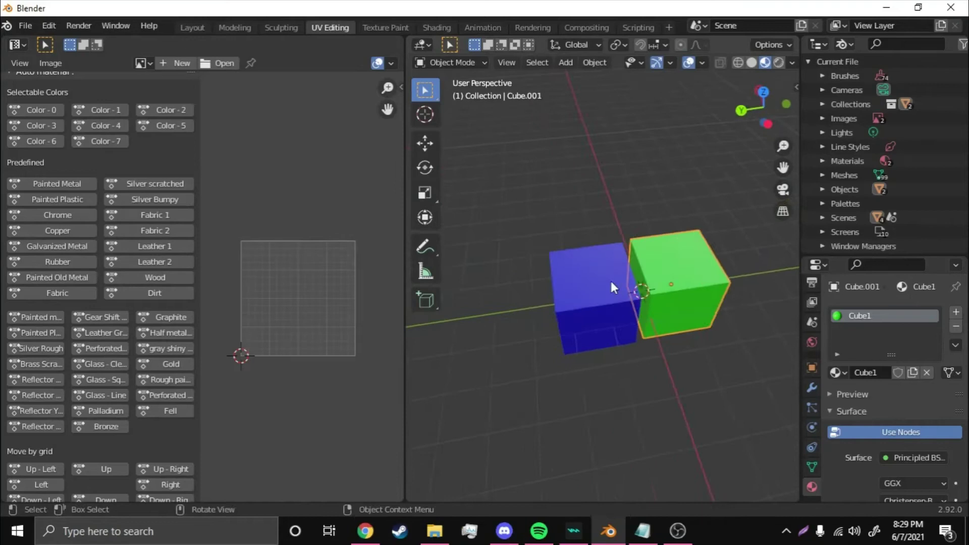
pyautogui.click(594, 174)
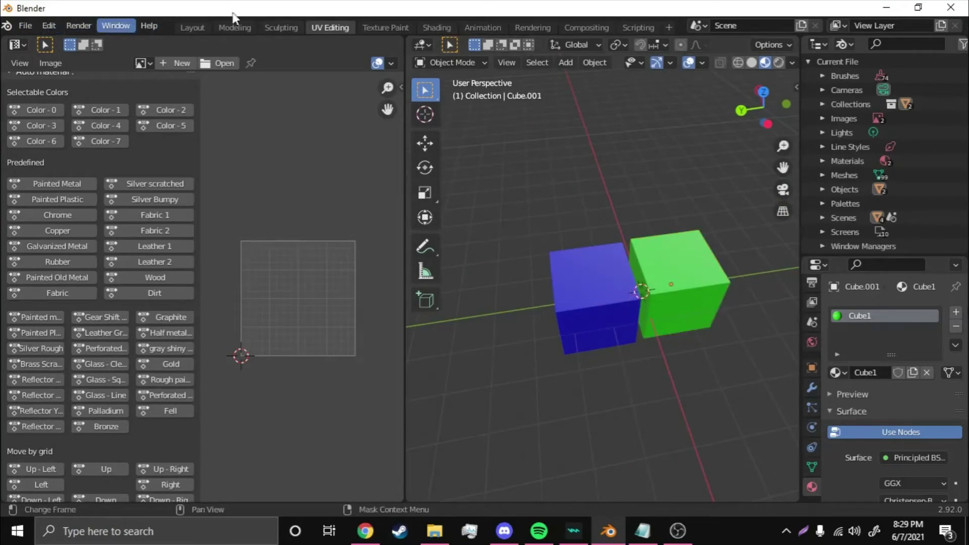
pyautogui.click(574, 254)
pyautogui.keyDown('shift'); pyautogui.click(649, 265); pyautogui.keyUp('shift')
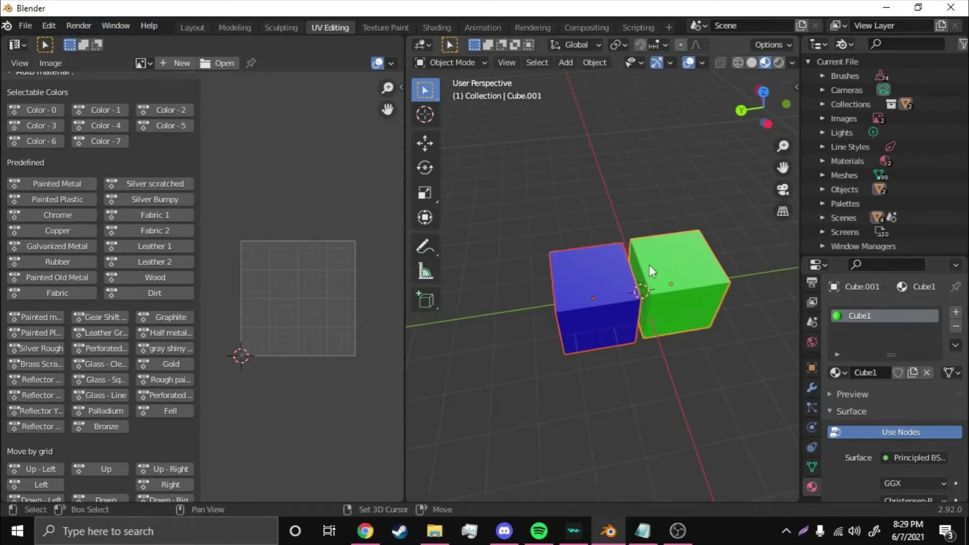
pyautogui.rightClick(650, 262)
pyautogui.click(650, 262)
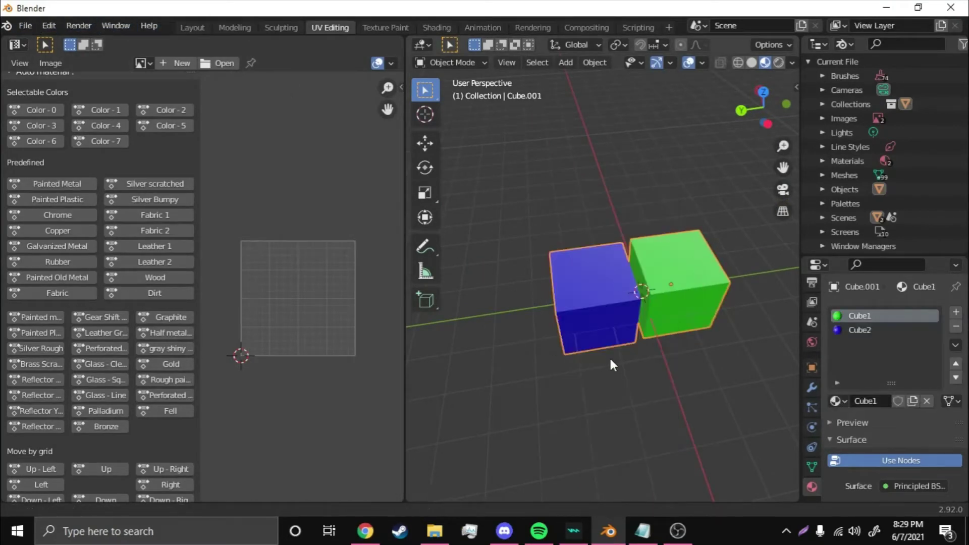
# Export the active collection in I3D format as 1.i3d in the How To Udim folder
pyautogui.click(27, 27)
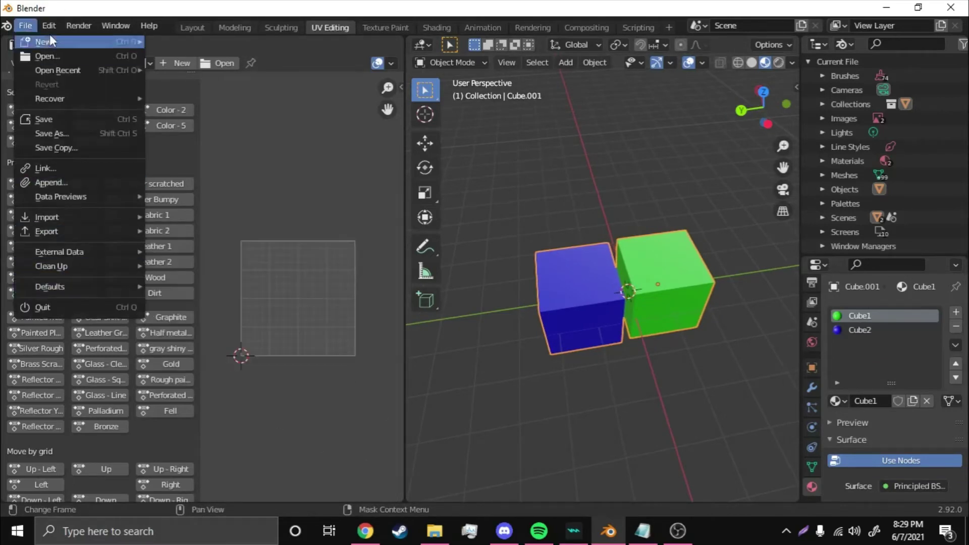
pyautogui.moveTo(71, 234)
pyautogui.click(223, 370)
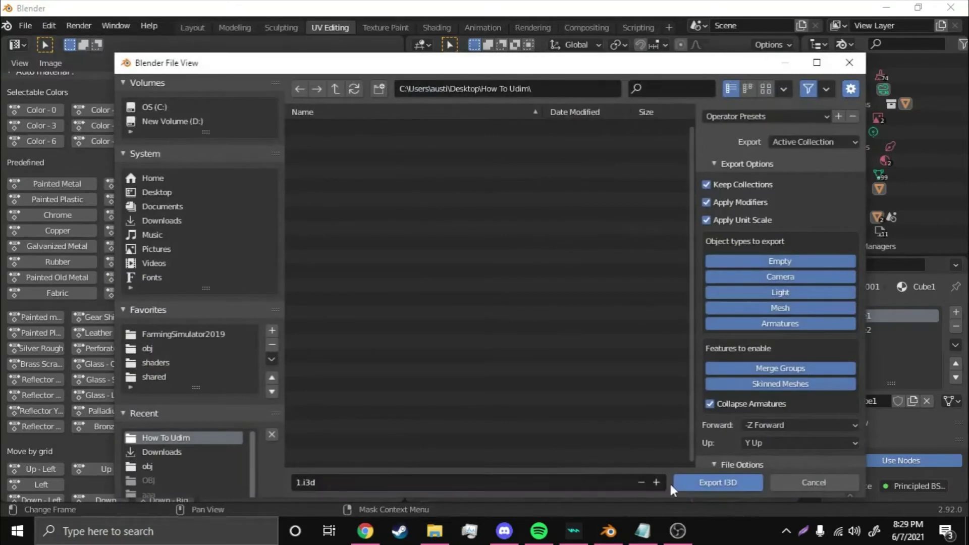
pyautogui.click(718, 477)
# Undo the joining of the two cubes so they are separate objects
pyautogui.moveTo(578, 348); pyautogui.dragTo(564, 308, button='middle')
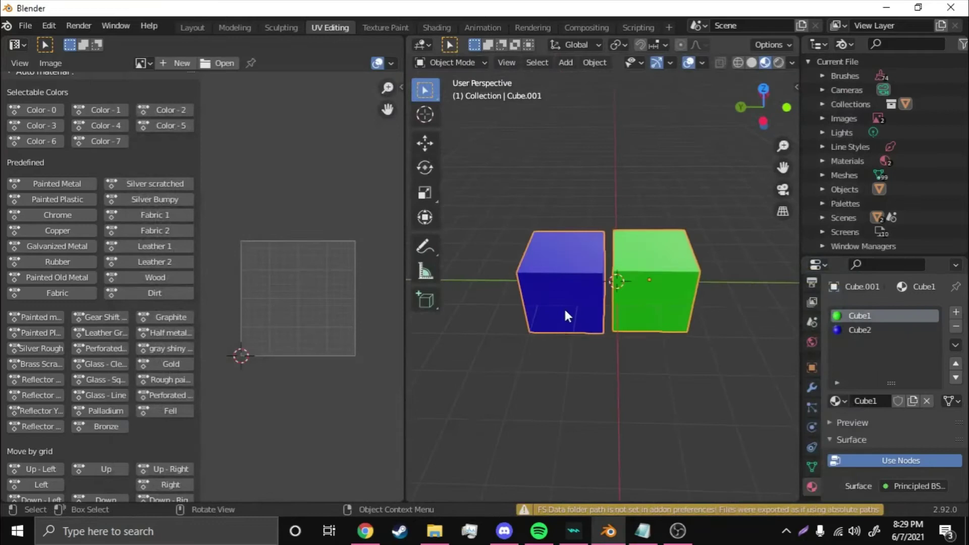
pyautogui.scroll(3, 564, 308)
pyautogui.moveTo(571, 451); pyautogui.dragTo(574, 420, button='middle')
pyautogui.scroll(-3, 666, 401)
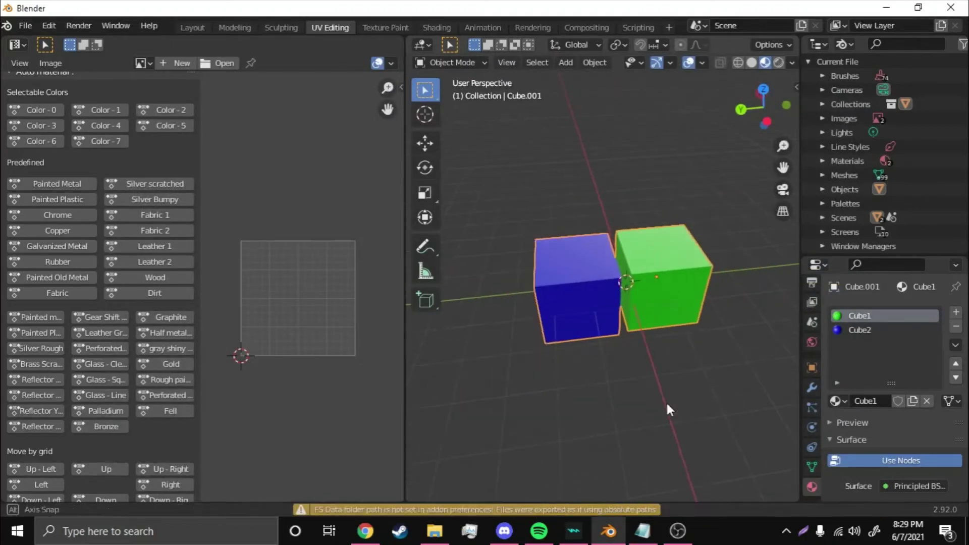
pyautogui.moveTo(665, 401); pyautogui.dragTo(647, 383, button='middle')
pyautogui.scroll(3, 616, 314)
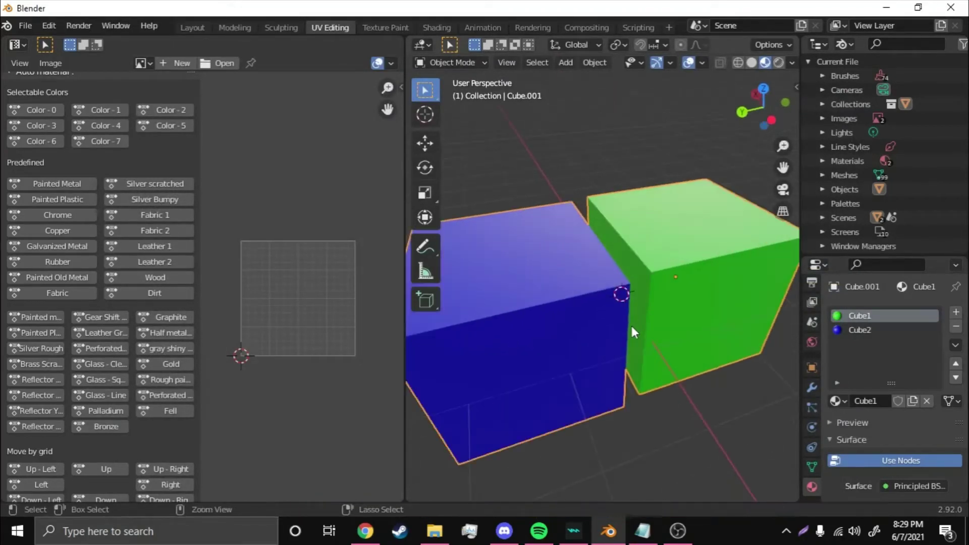
pyautogui.moveTo(631, 323); pyautogui.dragTo(674, 392, button='middle')
pyautogui.scroll(-2, 652, 386)
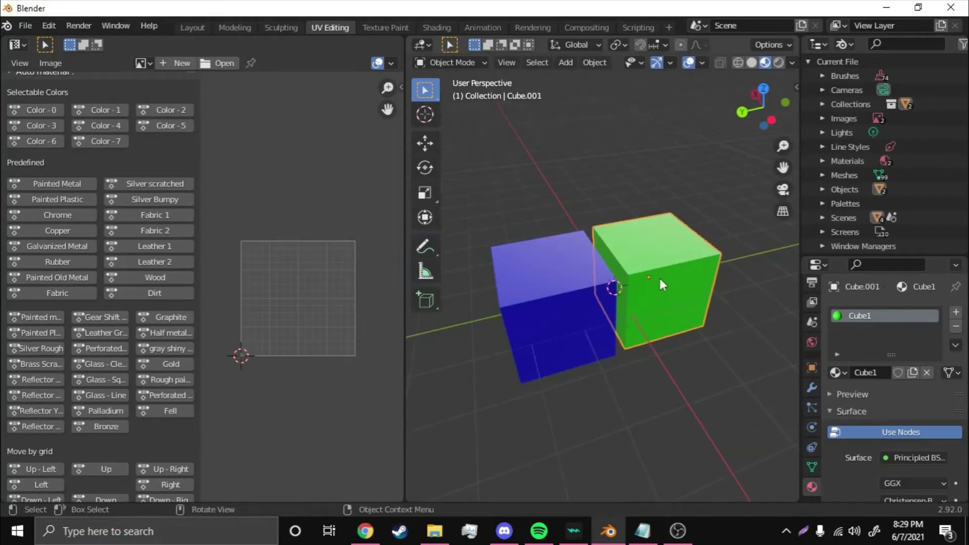
# Unwrap the separate green cube again with Smart UV Project and assign its UVs to Color - 1
pyautogui.moveTo(675, 375); pyautogui.dragTo(597, 316, button='middle')
pyautogui.scroll(3, 593, 317)
pyautogui.scroll(-2, 606, 319)
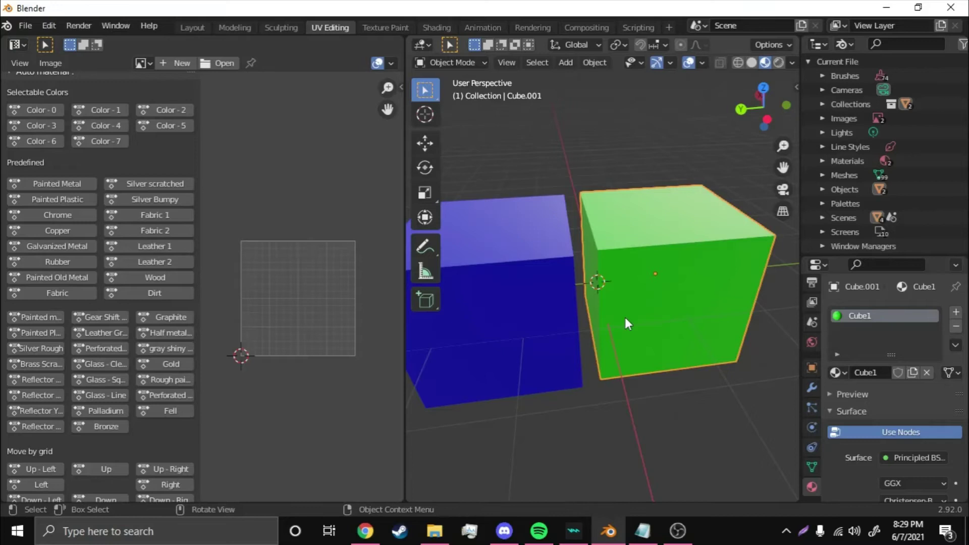
pyautogui.scroll(-2, 635, 309)
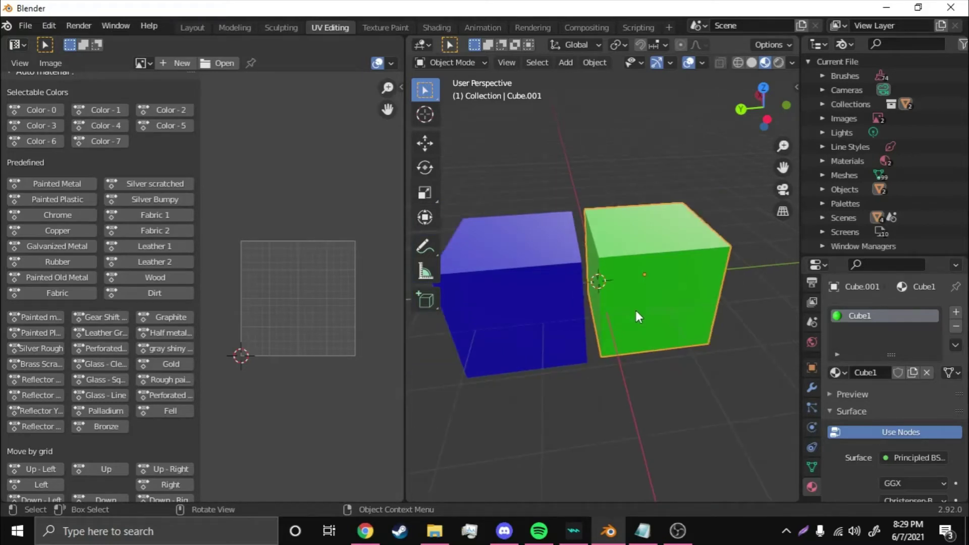
pyautogui.press('Tab')
pyautogui.scroll(4, 635, 310)
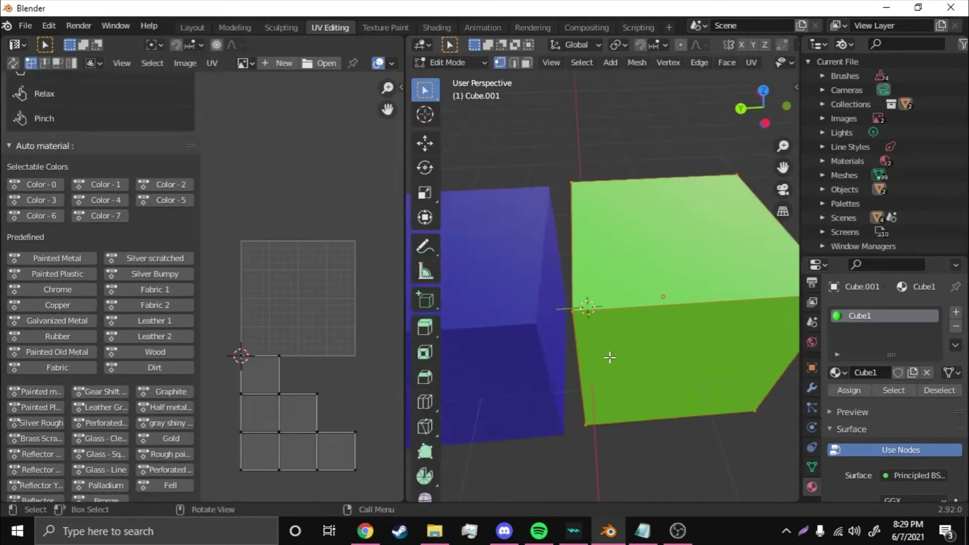
pyautogui.press('u')
pyautogui.click(532, 307)
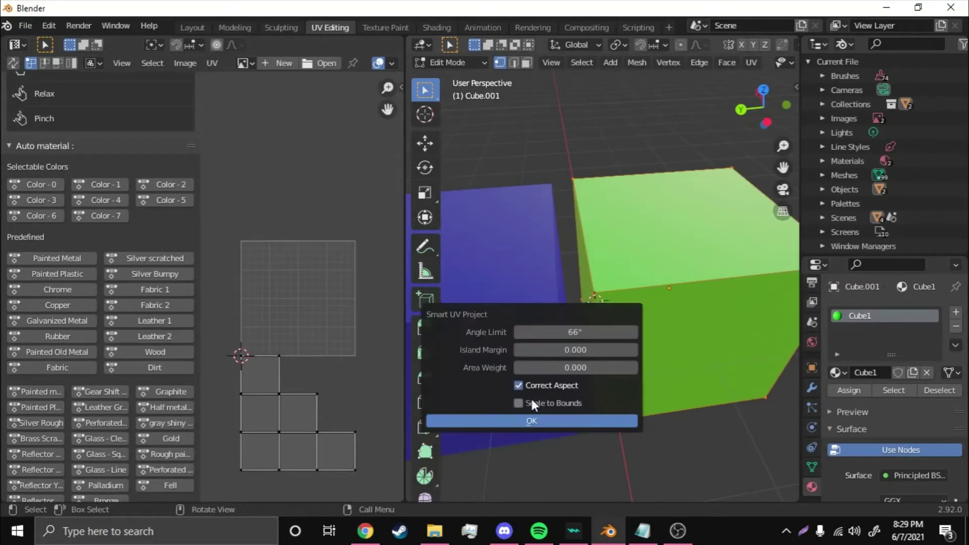
pyautogui.click(555, 425)
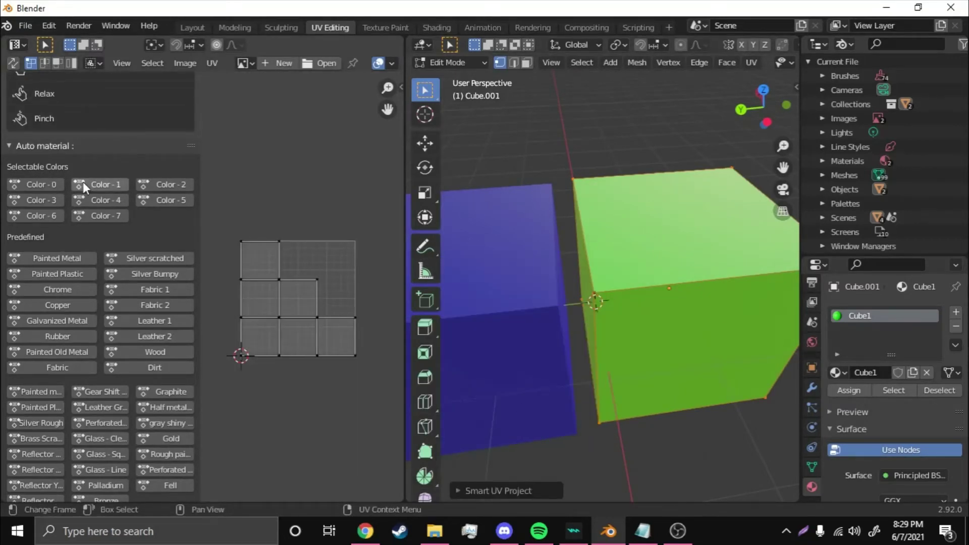
pyautogui.click(97, 183)
pyautogui.moveTo(547, 263); pyautogui.dragTo(591, 253, button='middle')
pyautogui.press('Tab')
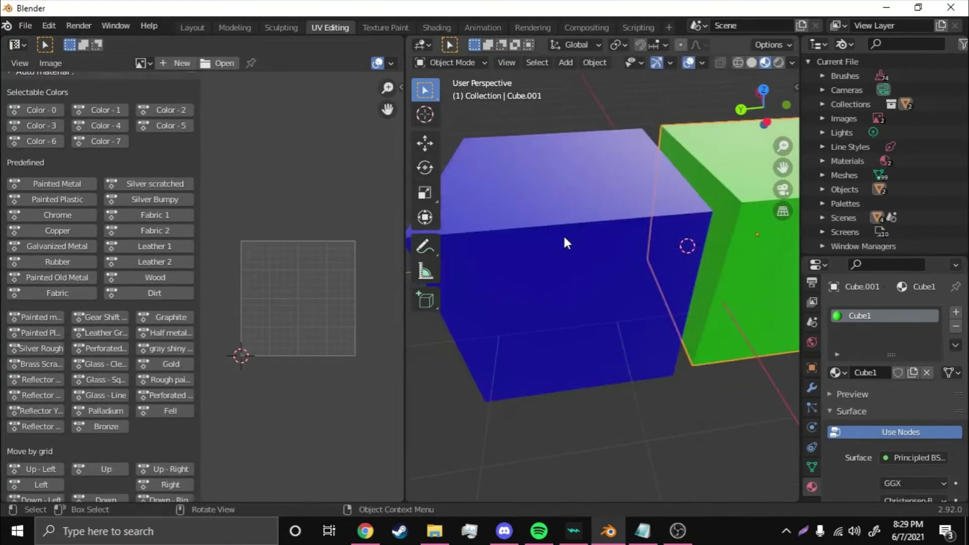
# Unwrap the blue cube again with Smart UV Project and place its UVs on Color - 0
pyautogui.click(557, 234)
pyautogui.press('Tab')
pyautogui.press('u')
pyautogui.click(557, 235)
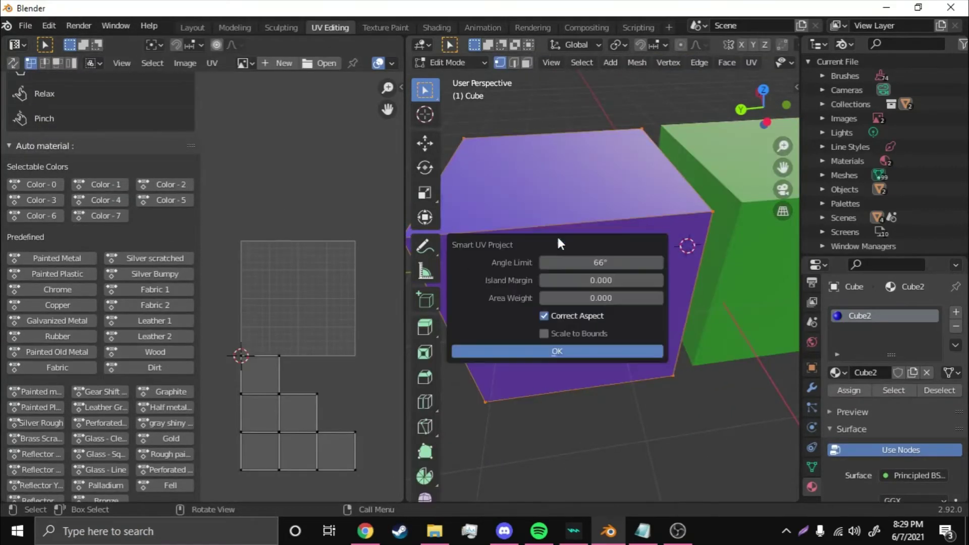
pyautogui.click(478, 352)
pyautogui.click(57, 187)
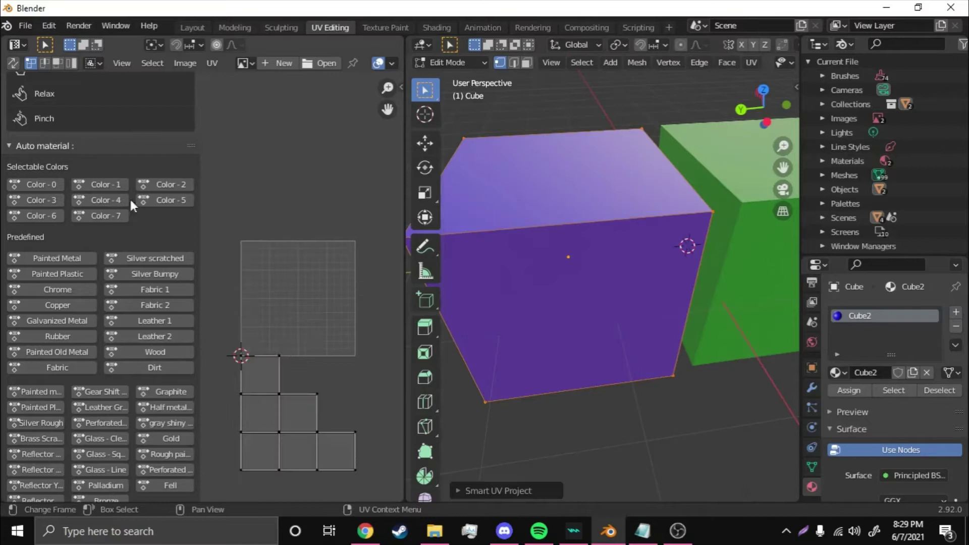
pyautogui.press('Tab')
# Select both cubes and join them again, keeping the green cube as the active object
pyautogui.moveTo(550, 261); pyautogui.dragTo(710, 224, button='middle')
pyautogui.click(710, 224)
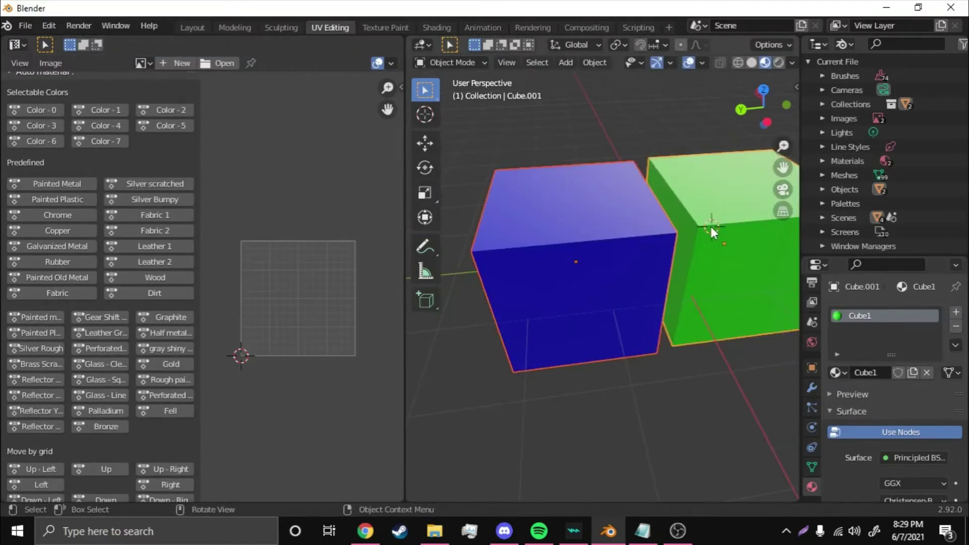
pyautogui.rightClick(709, 224)
pyautogui.click(710, 226)
pyautogui.press('KP_Decimal')
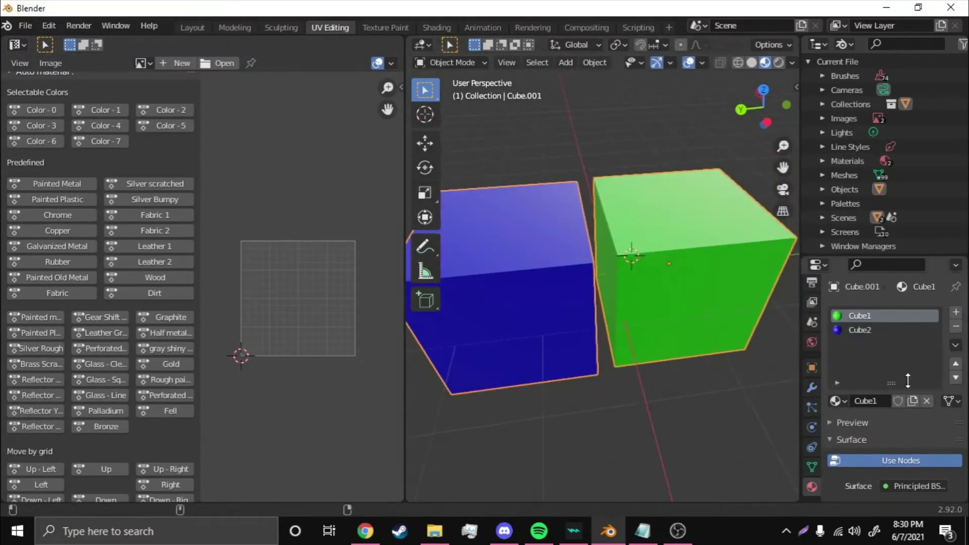
# Remove the Cube2 material slot from the joined cubes, leaving Cube1 as the only material
pyautogui.click(881, 329)
pyautogui.click(955, 327)
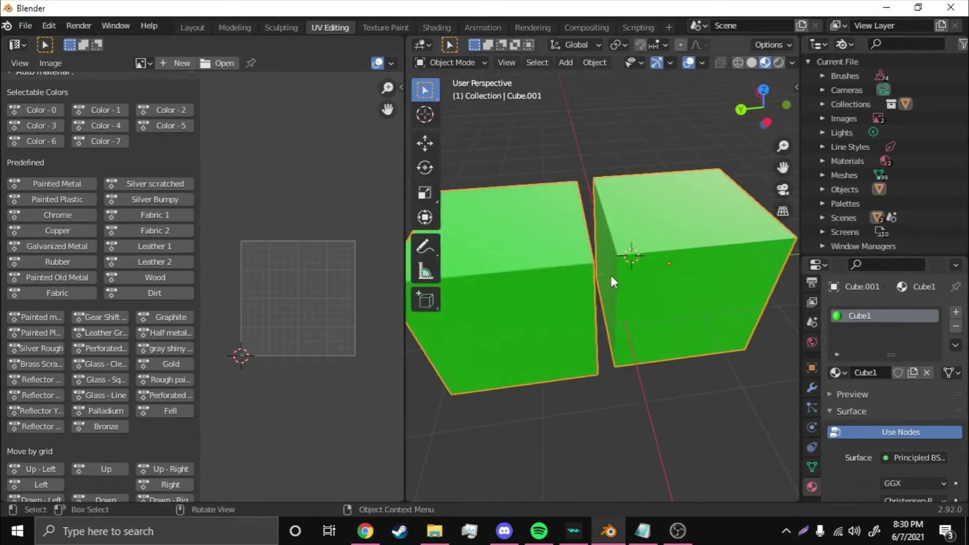
pyautogui.moveTo(610, 273); pyautogui.dragTo(631, 292, button='middle')
pyautogui.moveTo(567, 254); pyautogui.dragTo(525, 201, button='middle')
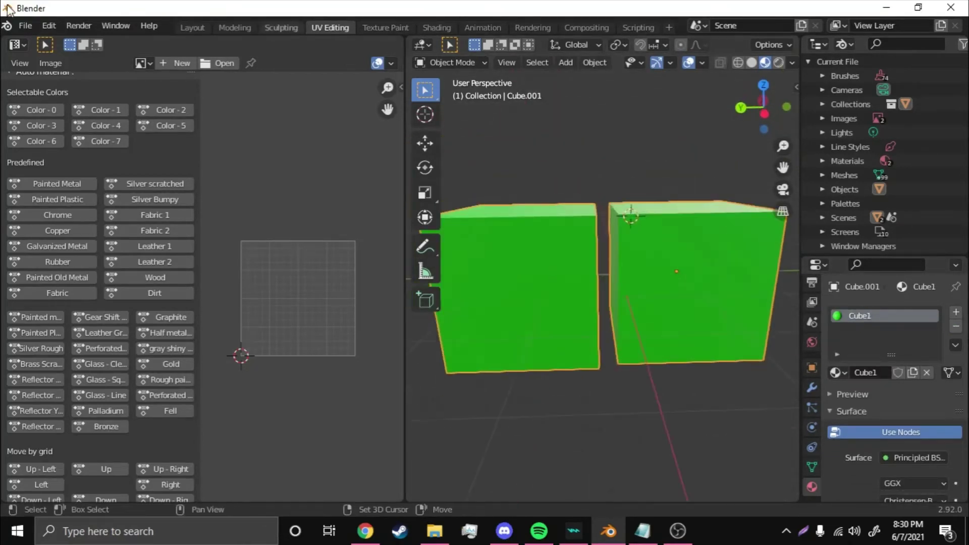
# Export the joined cubes as 2.i3d in the How To Udim folder
pyautogui.click(25, 25)
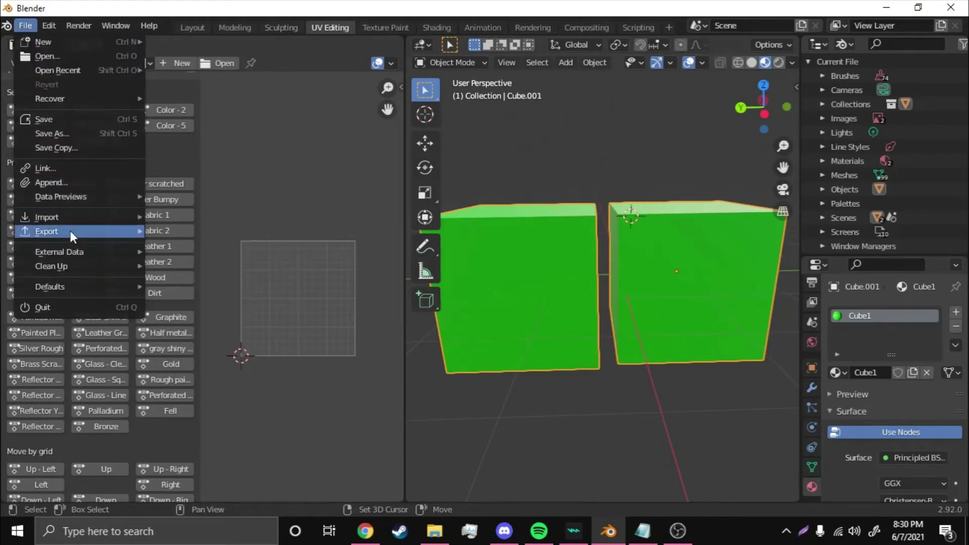
pyautogui.moveTo(71, 231)
pyautogui.click(221, 370)
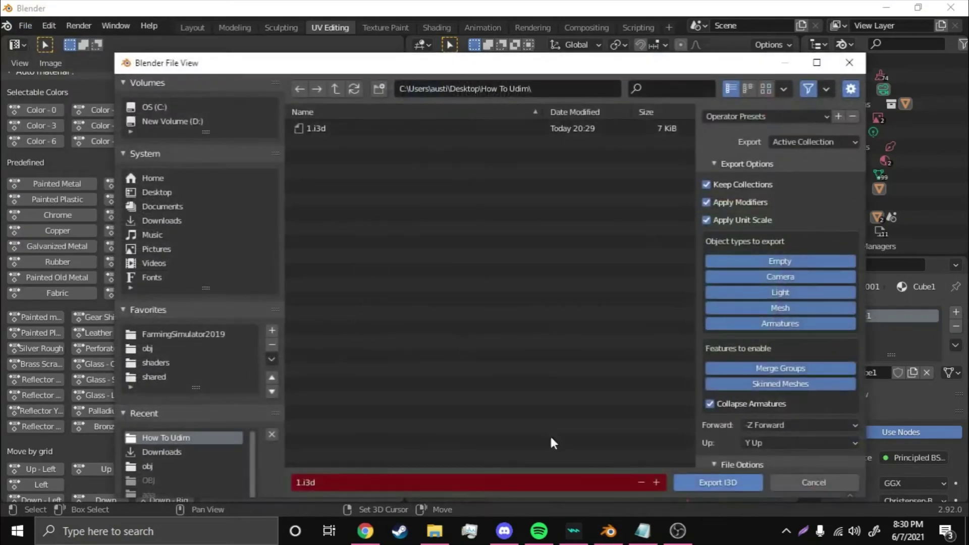
pyautogui.click(326, 480)
pyautogui.write('2')
pyautogui.click(756, 477)
pyautogui.click(757, 481)
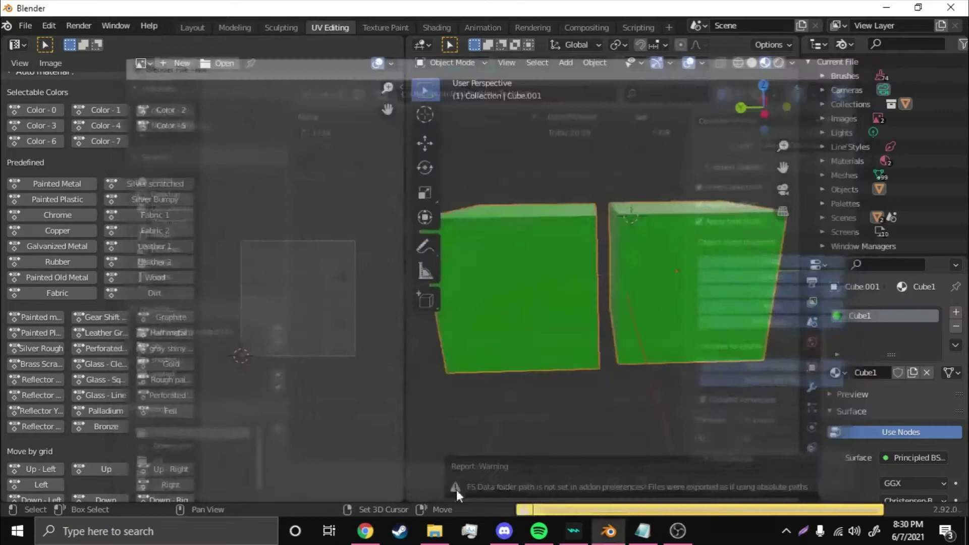
# Open 1.i3d from the How To Udim folder in GIANTS Editor and dismiss the update notice
pyautogui.click(434, 531)
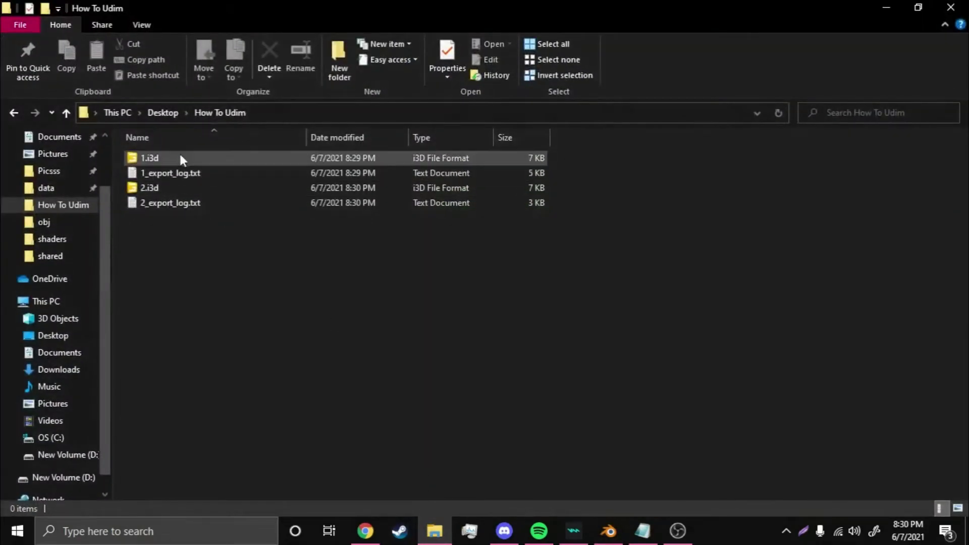
pyautogui.moveTo(189, 229); pyautogui.dragTo(173, 217)
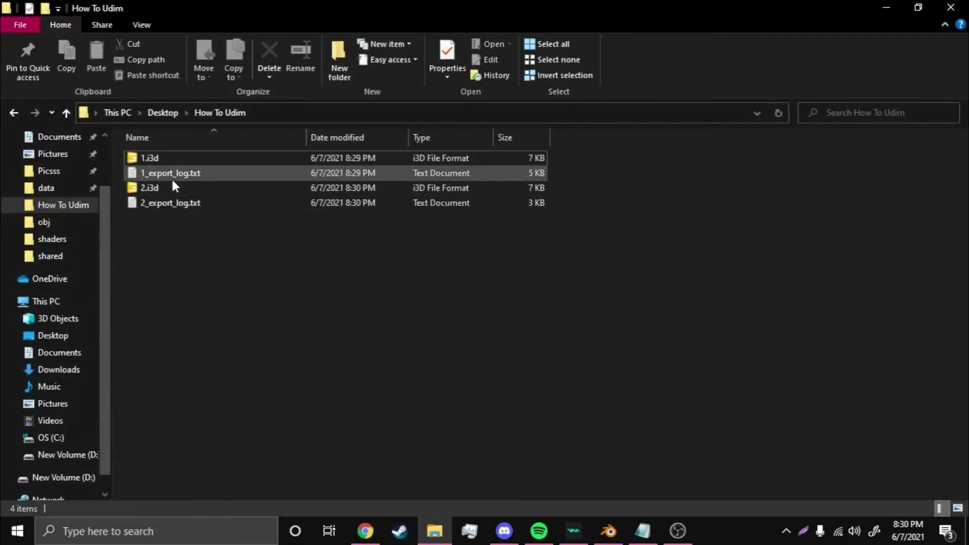
pyautogui.click(171, 154)
pyautogui.doubleClick(181, 158)
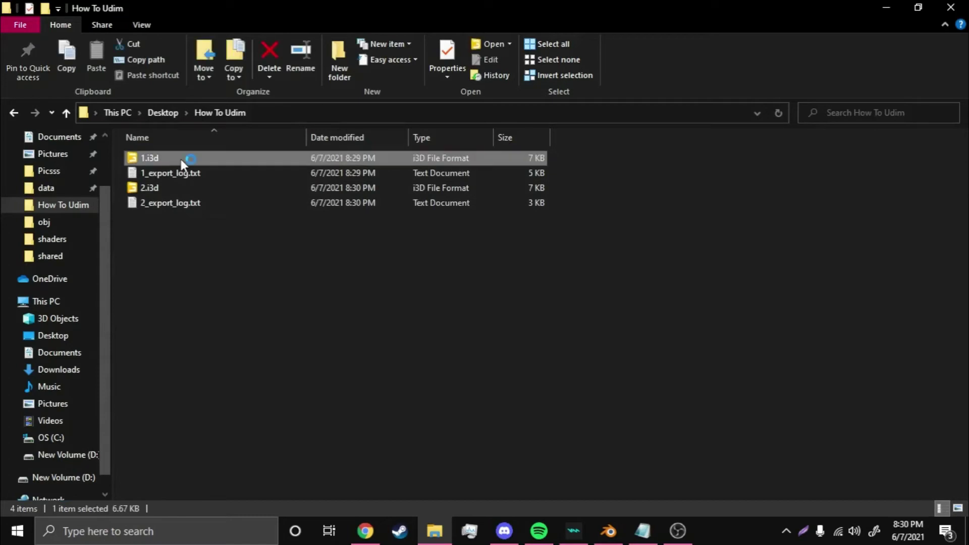
pyautogui.press('Return')
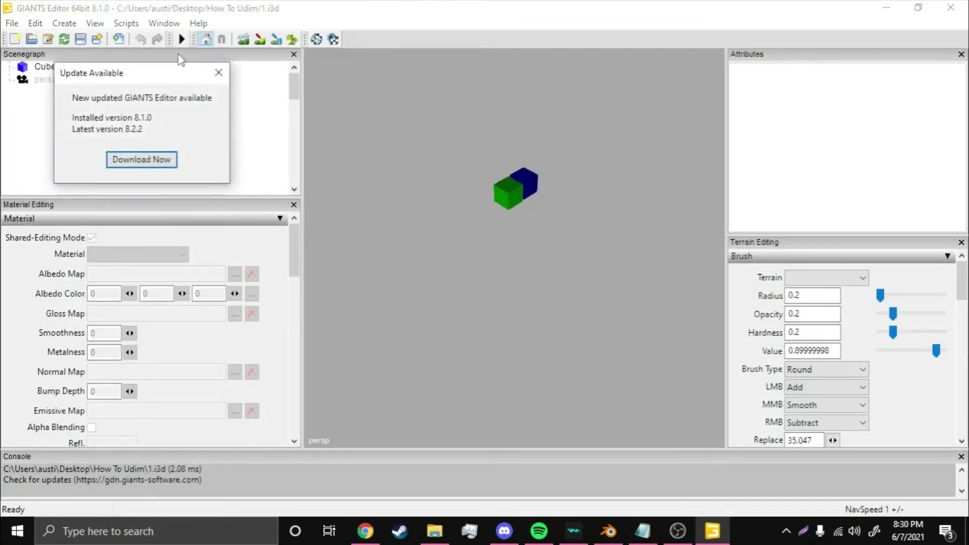
pyautogui.click(219, 69)
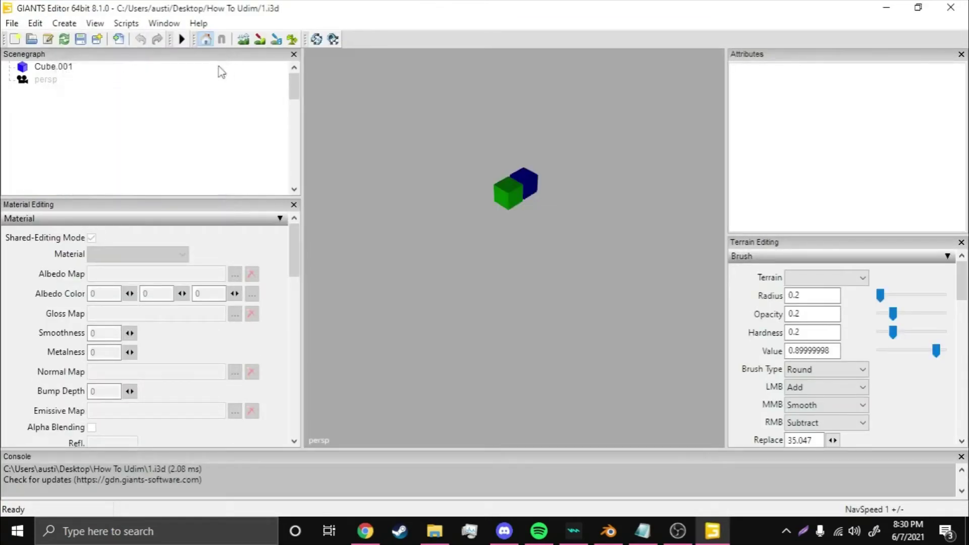
# Select Cube.001, frame it in the viewport, and inspect its shape attributes and list of materials
pyautogui.click(62, 68)
pyautogui.press('f')
pyautogui.keyDown('alt'); pyautogui.moveTo(402, 260); pyautogui.dragTo(451, 234); pyautogui.keyUp('alt')
pyautogui.scroll(-3, 451, 235)
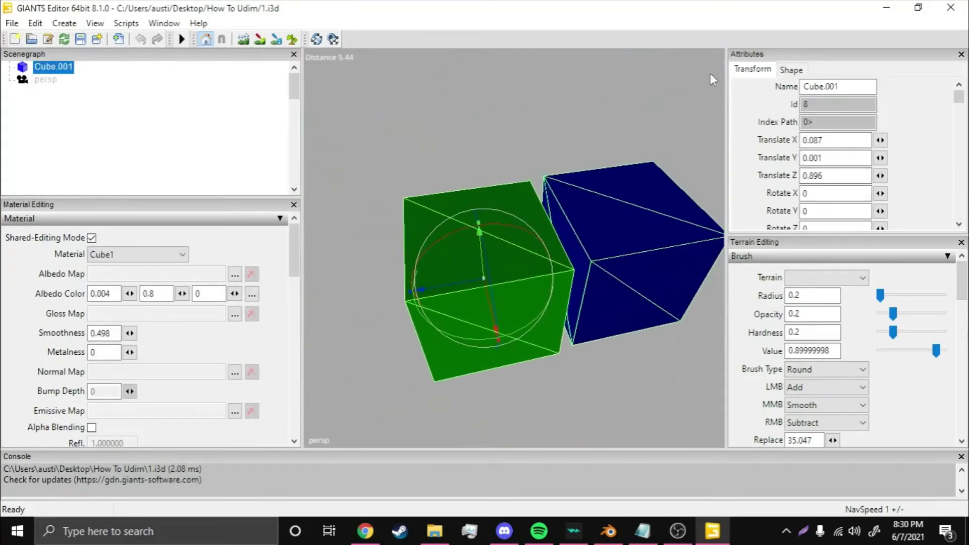
pyautogui.click(791, 71)
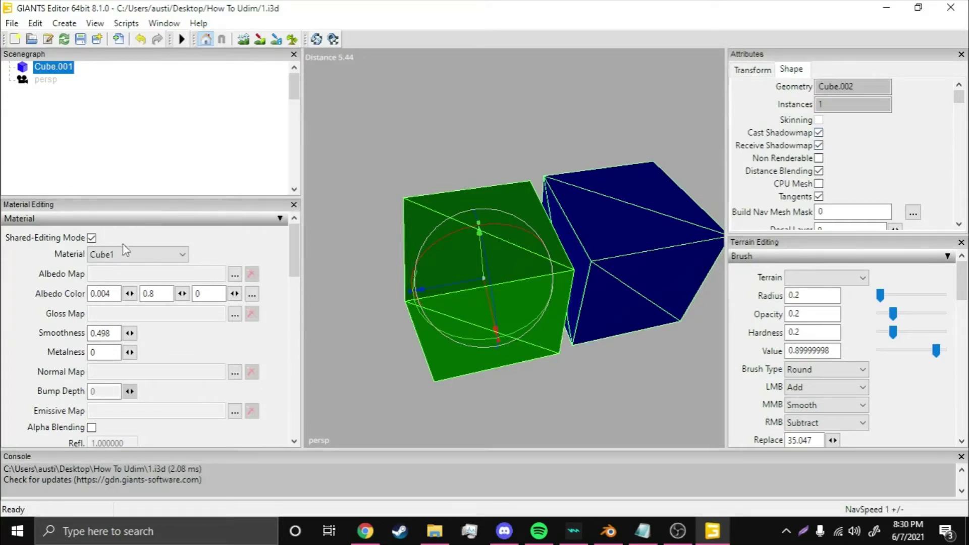
pyautogui.click(137, 254)
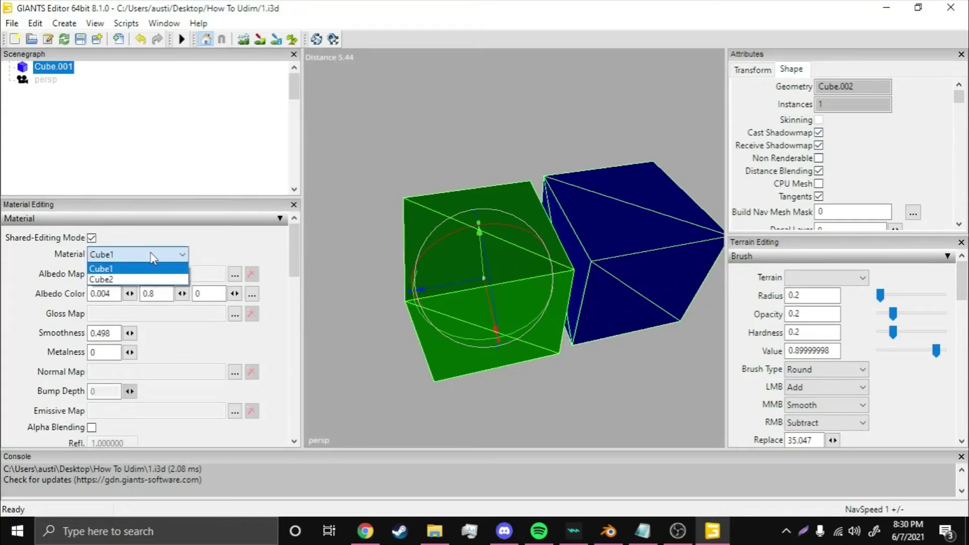
pyautogui.click(243, 318)
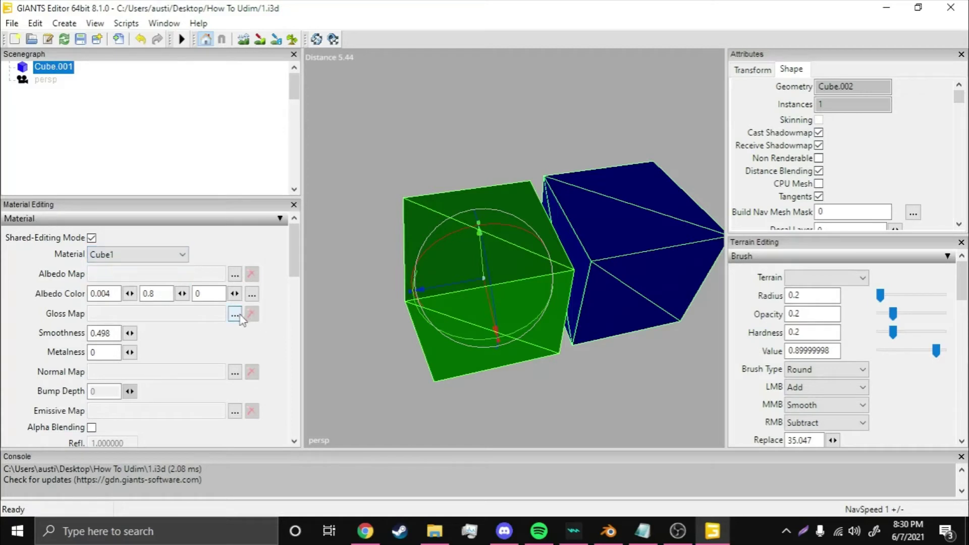
# Start choosing a gloss map texture for the Cube1 material and browse to the Farming Simulator 19 data/shared folder
pyautogui.click(234, 313)
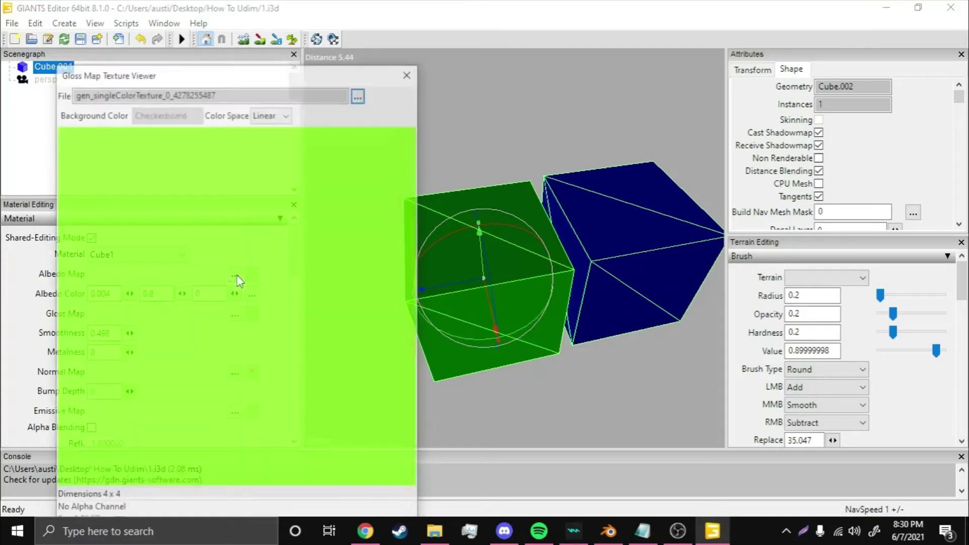
pyautogui.click(359, 95)
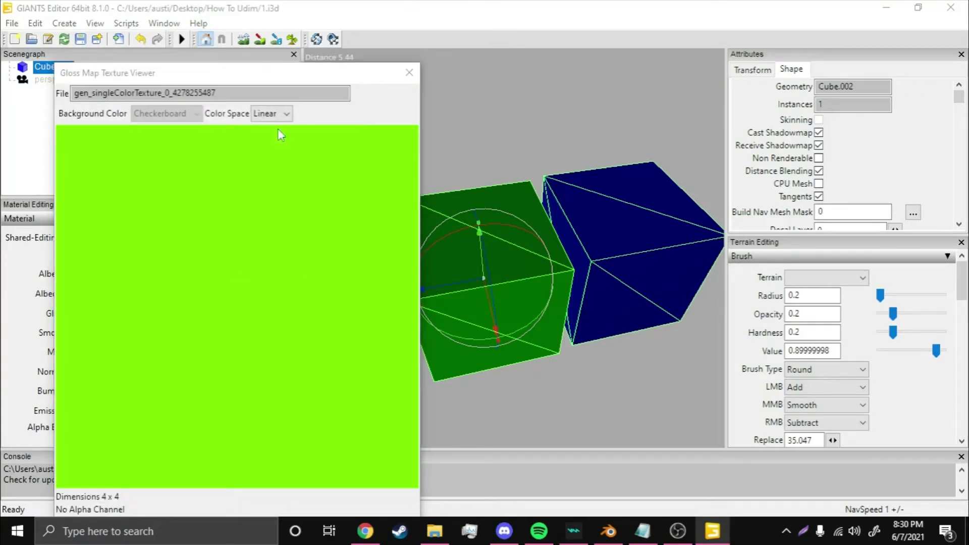
pyautogui.scroll(-1, 81, 320)
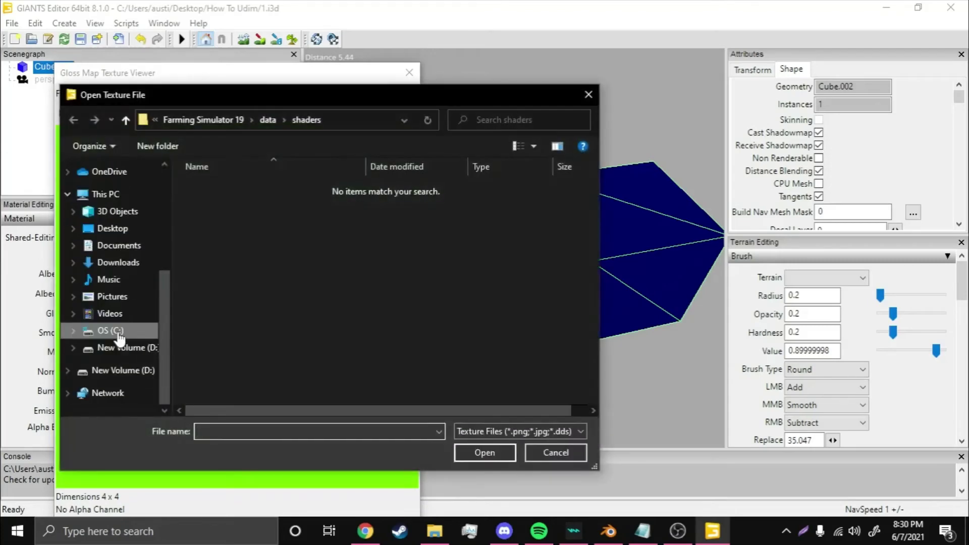
pyautogui.click(192, 120)
pyautogui.click(229, 120)
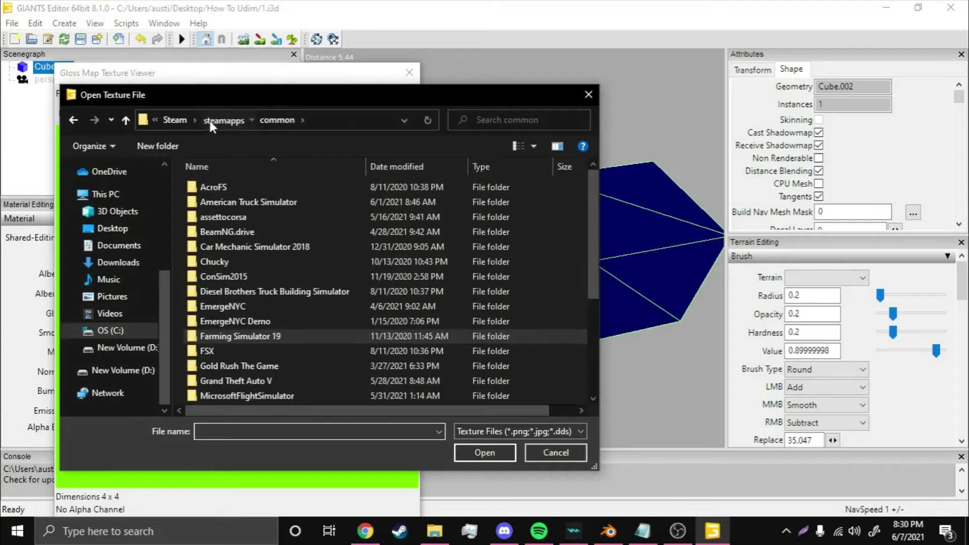
pyautogui.click(210, 120)
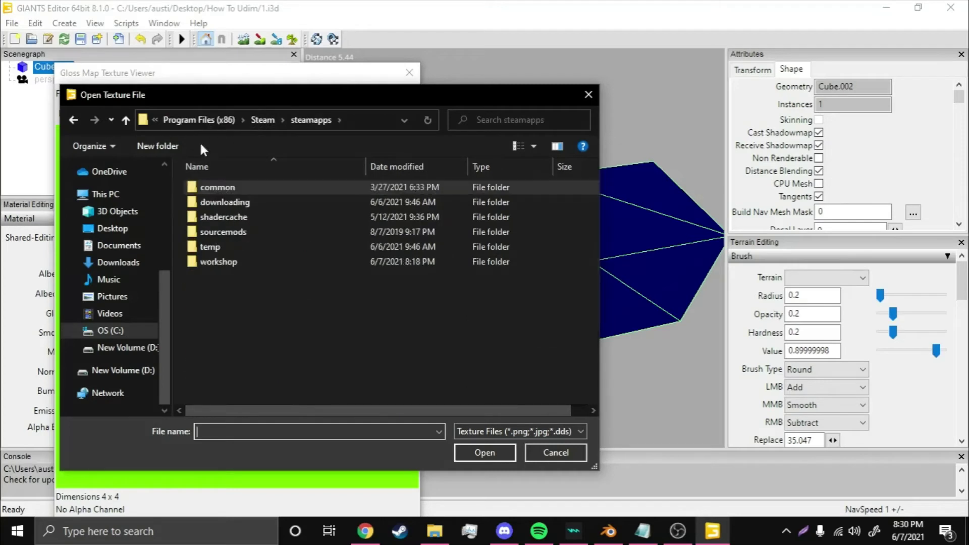
pyautogui.doubleClick(235, 188)
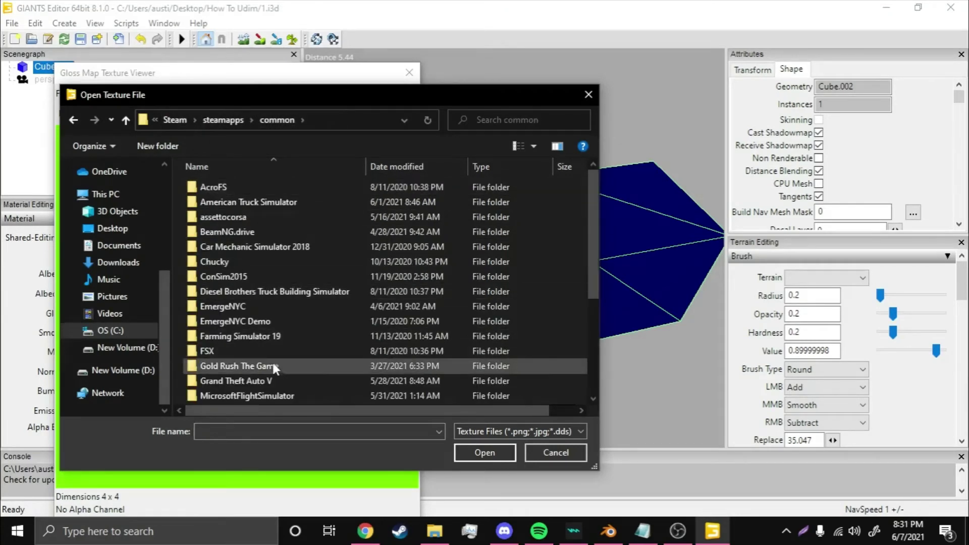
pyautogui.doubleClick(262, 341)
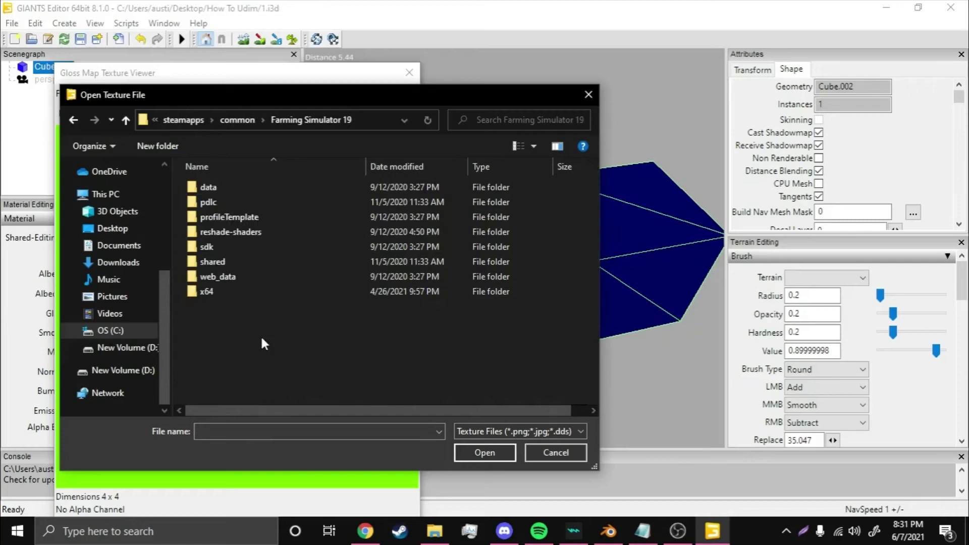
pyautogui.doubleClick(236, 190)
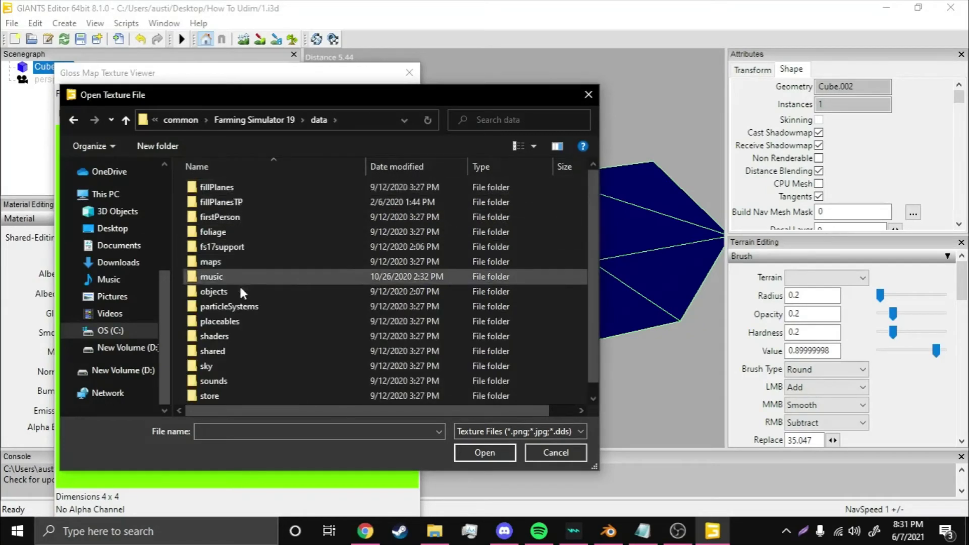
pyautogui.doubleClick(237, 347)
# Load default_specular.dds as the gloss map of the Cube1 material and close the texture viewer
pyautogui.click(242, 431)
pyautogui.write('default')
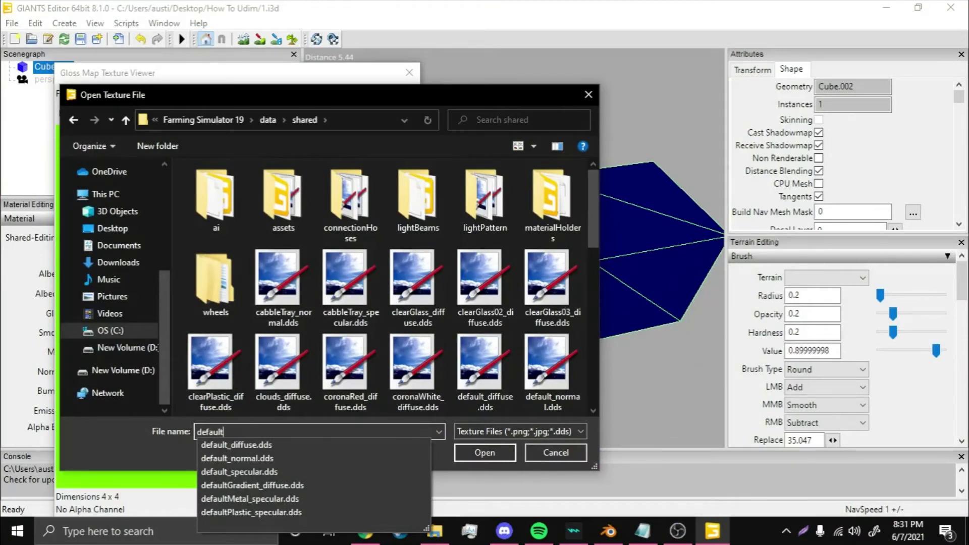
pyautogui.press('Down')
pyautogui.press('Down')
pyautogui.press('Down')
pyautogui.press('Return')
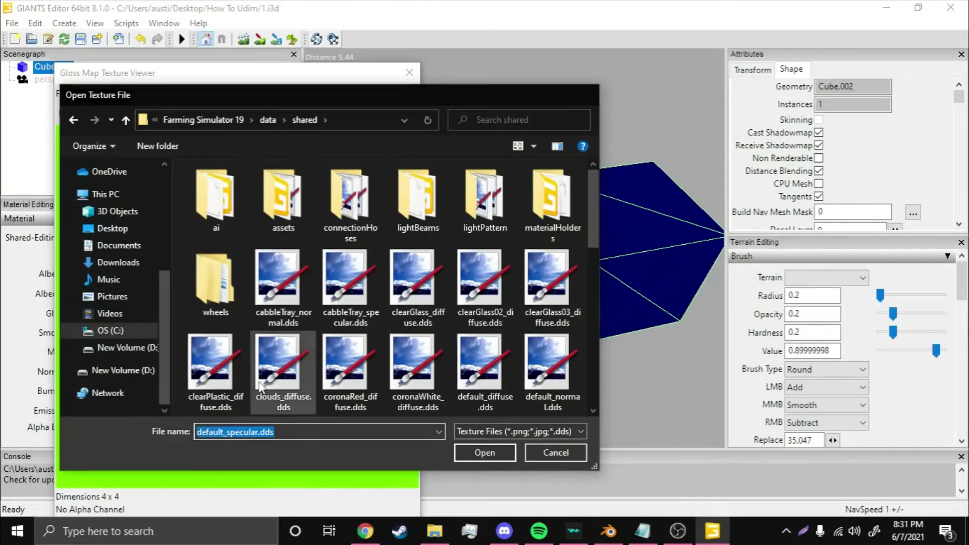
pyautogui.click(409, 72)
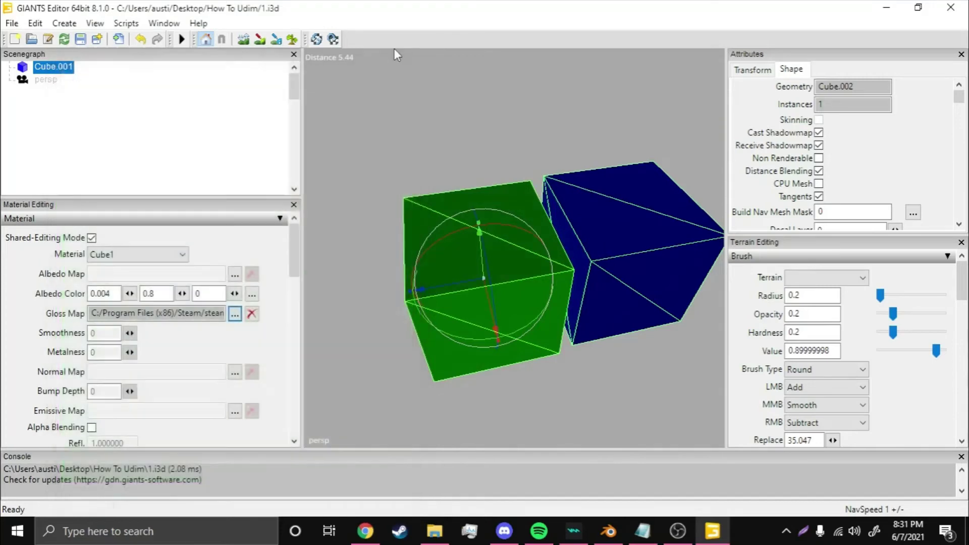
# Assign vehicleShader.xml from the data/shaders folder as the Cube1 material's custom shader and set its variation to colorMask
pyautogui.scroll(-5, 190, 340)
pyautogui.scroll(5, 288, 339)
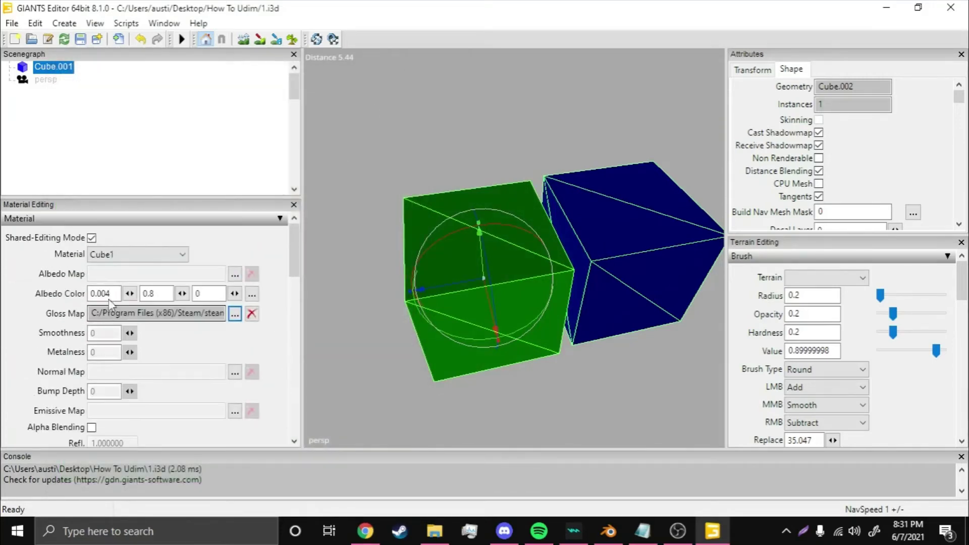
pyautogui.scroll(-3, 178, 317)
pyautogui.scroll(-3, 258, 292)
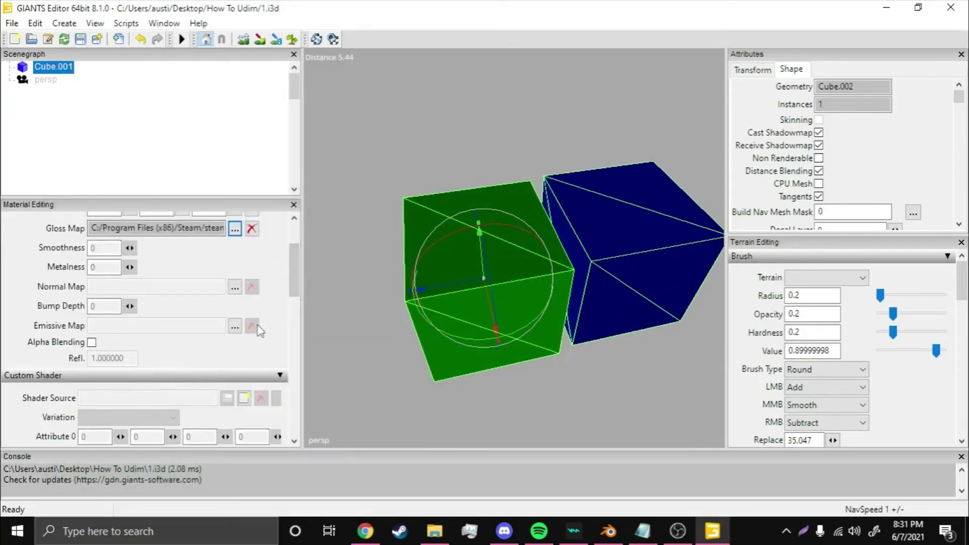
pyautogui.click(245, 271)
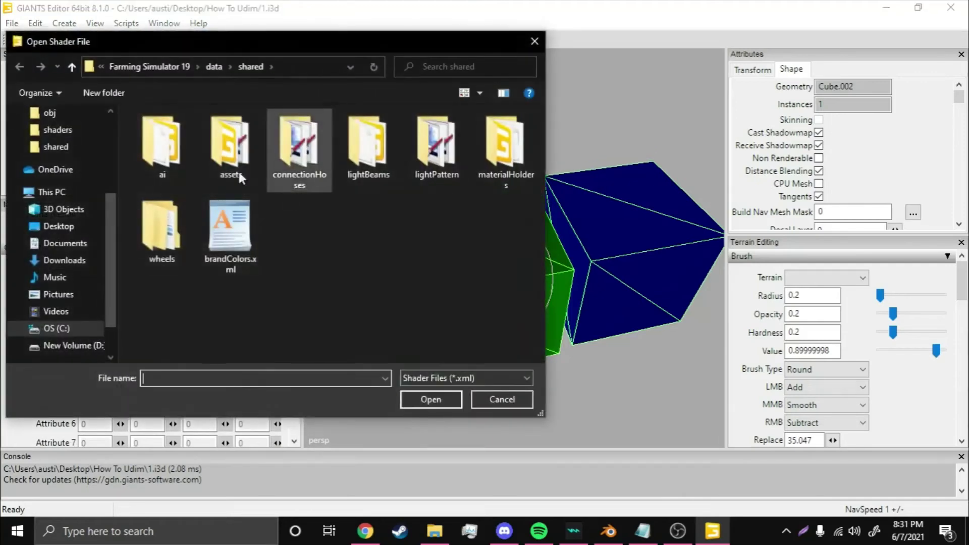
pyautogui.click(214, 66)
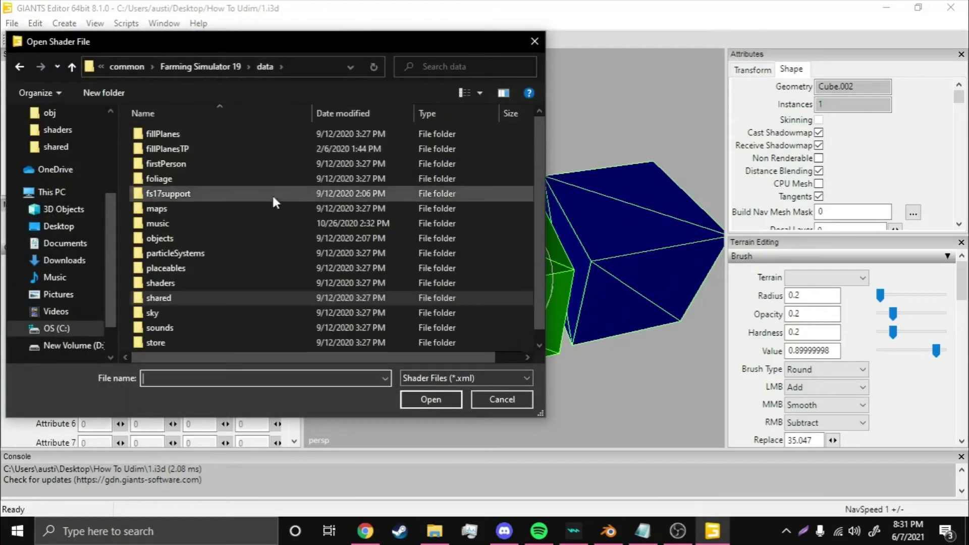
pyautogui.click(194, 298)
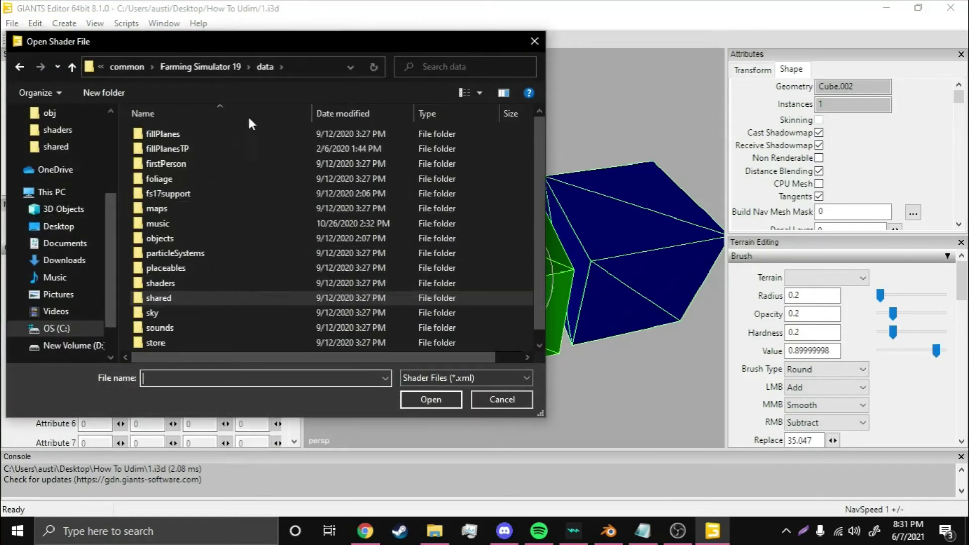
pyautogui.doubleClick(180, 283)
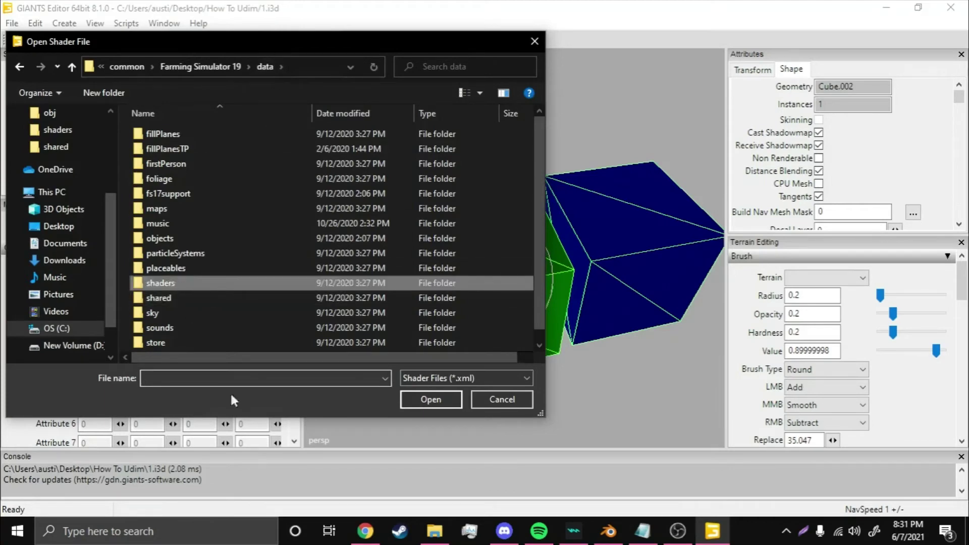
pyautogui.write('veh')
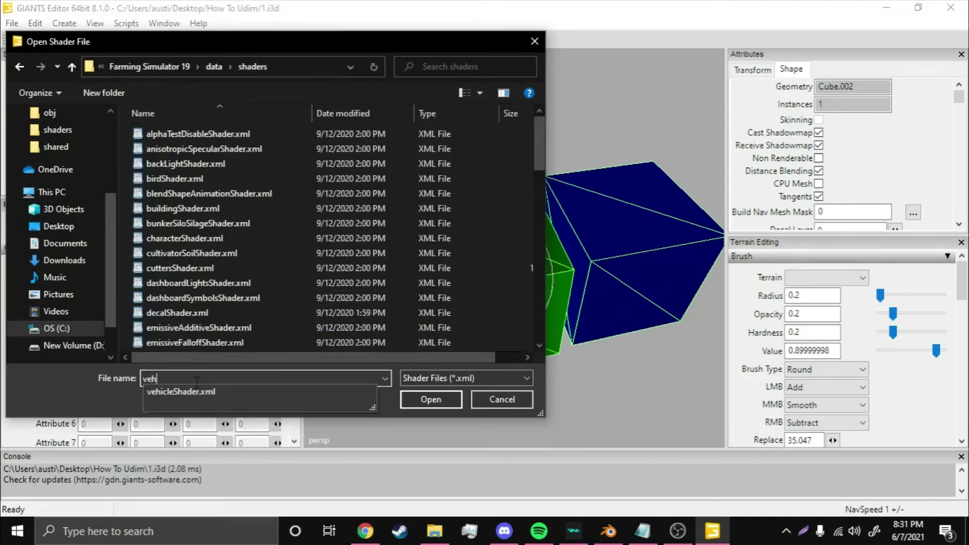
pyautogui.press('Down')
pyautogui.press('Return')
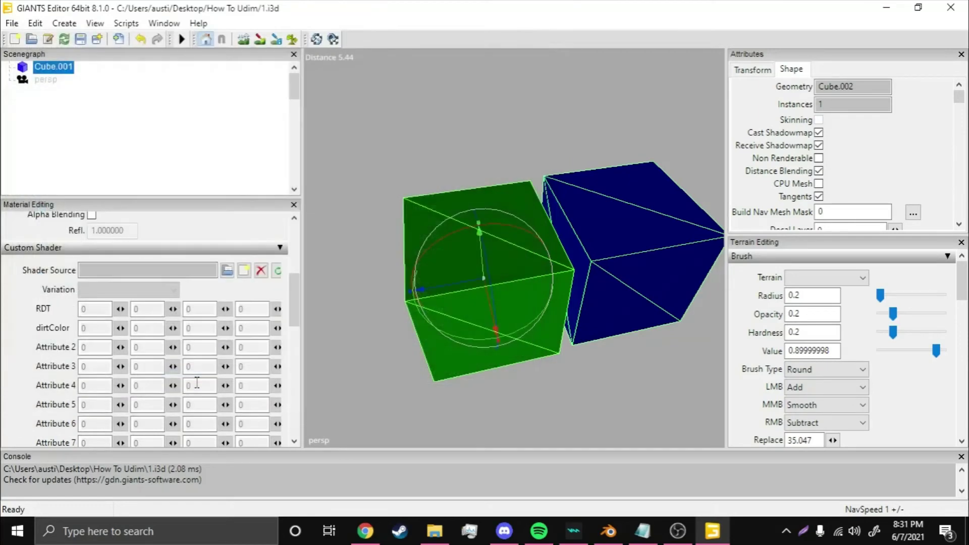
pyautogui.click(115, 286)
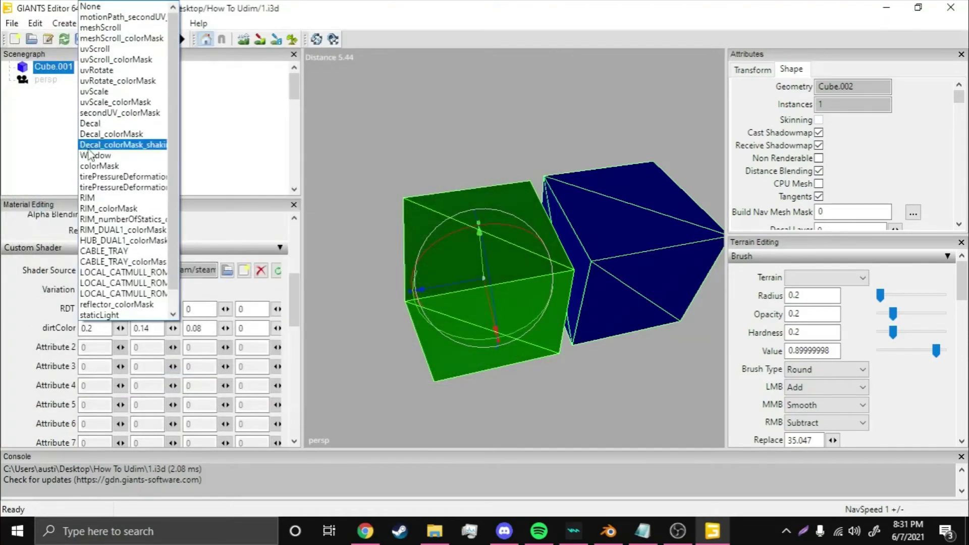
pyautogui.click(89, 177)
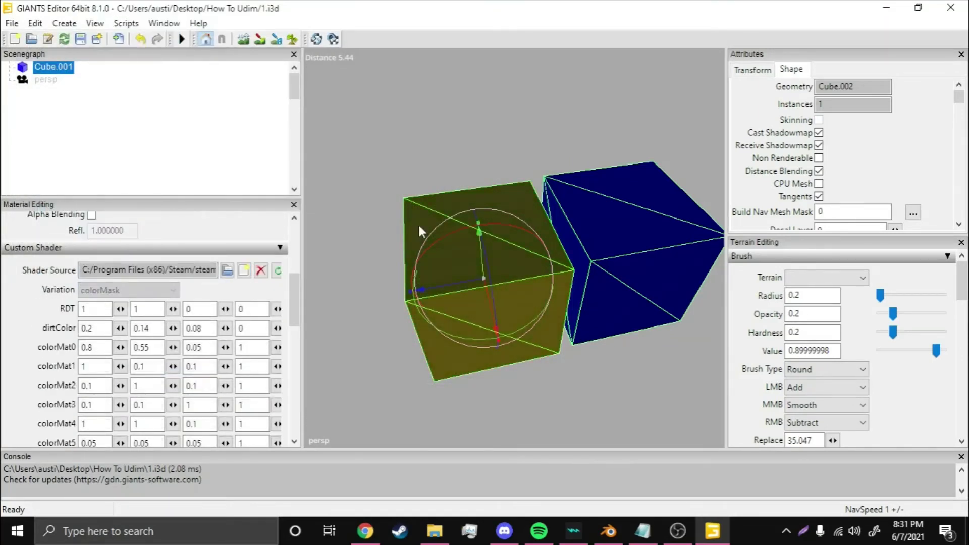
# Set the fourth colorMat0 value of the Cube1 material to 0
pyautogui.keyDown('alt'); pyautogui.moveTo(418, 223); pyautogui.dragTo(377, 236); pyautogui.keyUp('alt')
pyautogui.rightClick(477, 247)
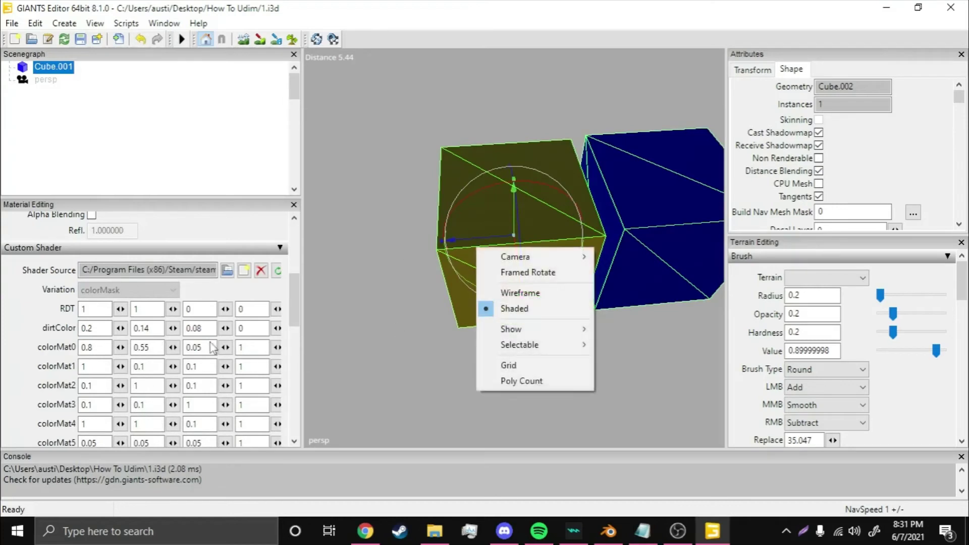
pyautogui.keyDown('alt'); pyautogui.moveTo(473, 249); pyautogui.dragTo(449, 267); pyautogui.keyUp('alt')
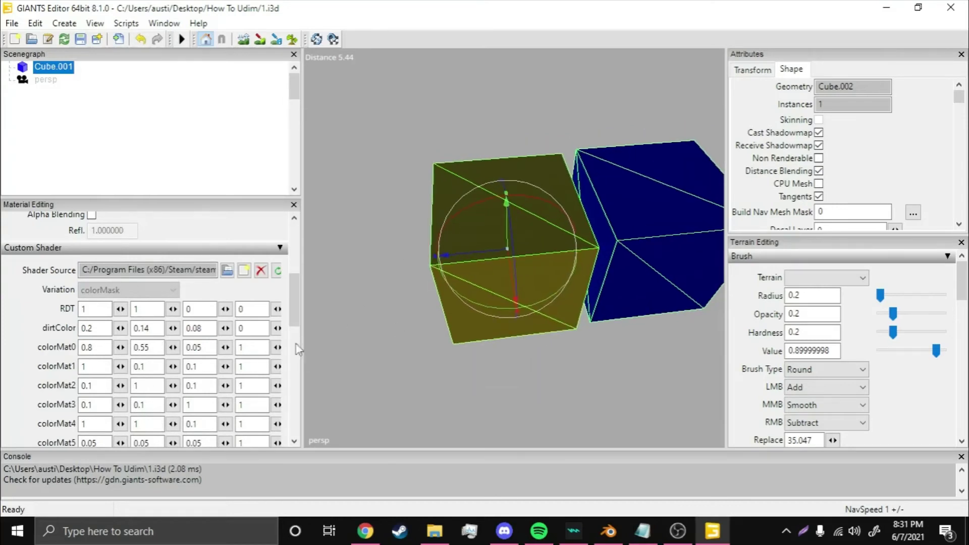
pyautogui.click(239, 347)
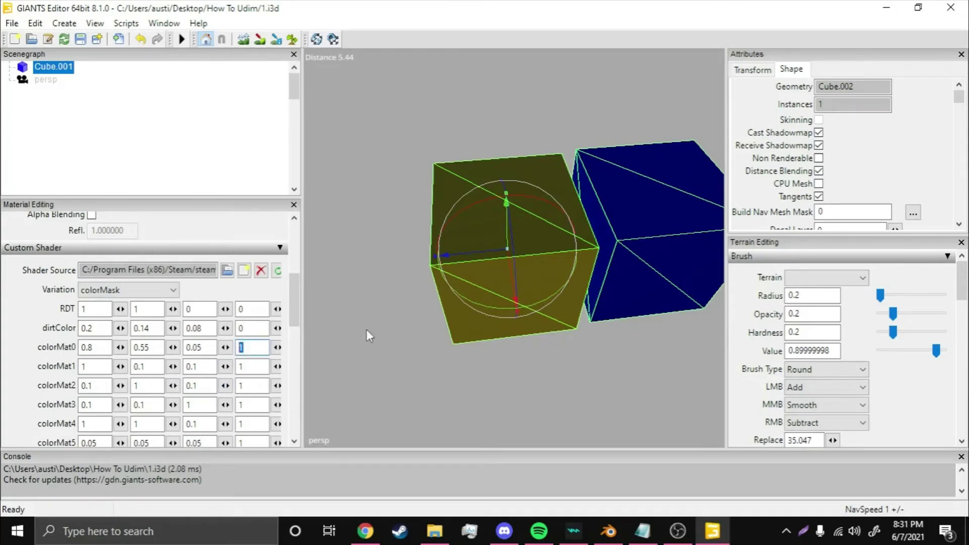
pyautogui.write('0')
pyautogui.moveTo(513, 298); pyautogui.dragTo(493, 296, button='middle')
# Change the third colorMat0 value of the Cube1 material and set the first and second values to 0.5 for a grey colour
pyautogui.doubleClick(215, 347)
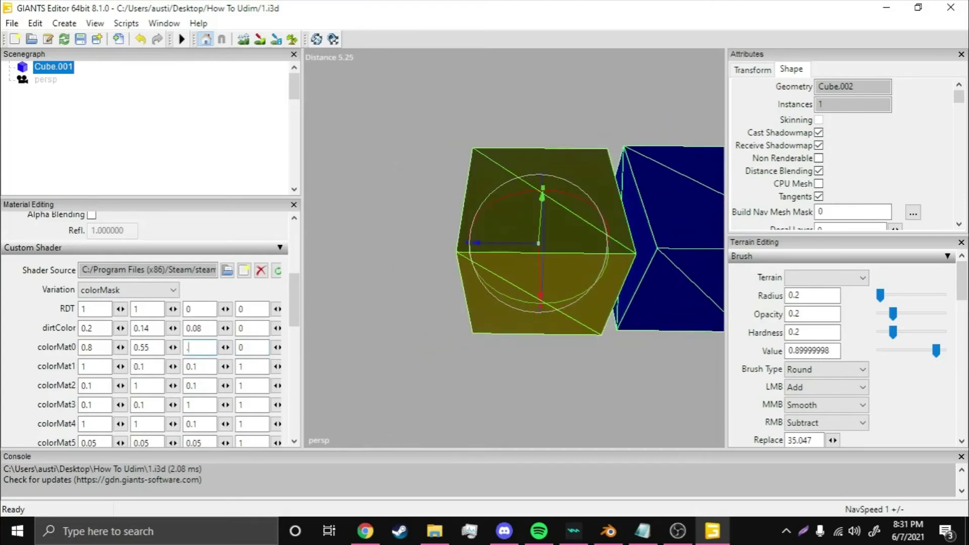
pyautogui.doubleClick(142, 348)
pyautogui.write('.5')
pyautogui.moveTo(96, 346); pyautogui.dragTo(26, 344)
pyautogui.write('.5')
pyautogui.keyDown('alt'); pyautogui.moveTo(507, 328); pyautogui.dragTo(461, 327); pyautogui.keyUp('alt')
pyautogui.scroll(5, 549, 307)
pyautogui.moveTo(462, 326); pyautogui.dragTo(546, 274, button='middle')
# Switch to the Cube2 material and start choosing its gloss map texture from the Farming Simulator 19 data/shared folder
pyautogui.scroll(5, 119, 244)
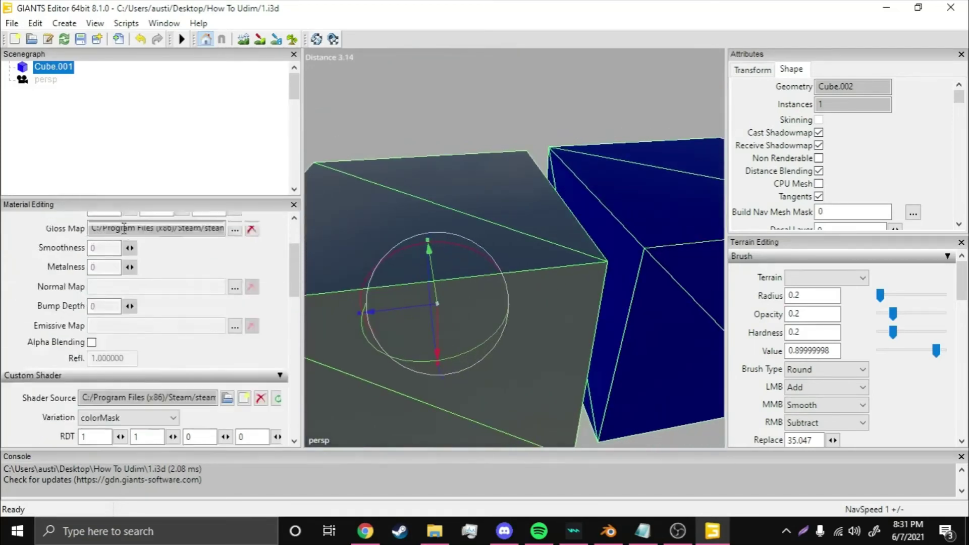
pyautogui.click(135, 254)
pyautogui.click(103, 276)
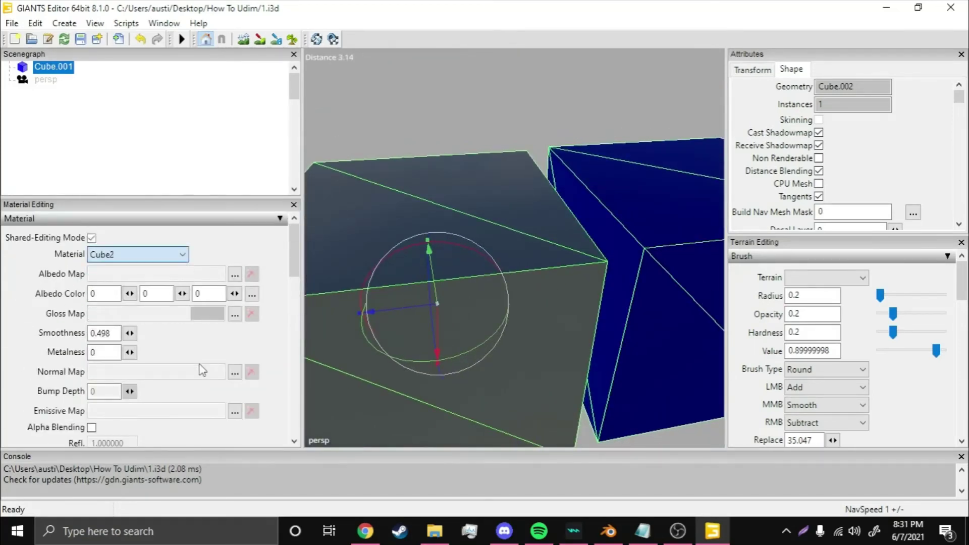
pyautogui.click(235, 314)
pyautogui.click(360, 93)
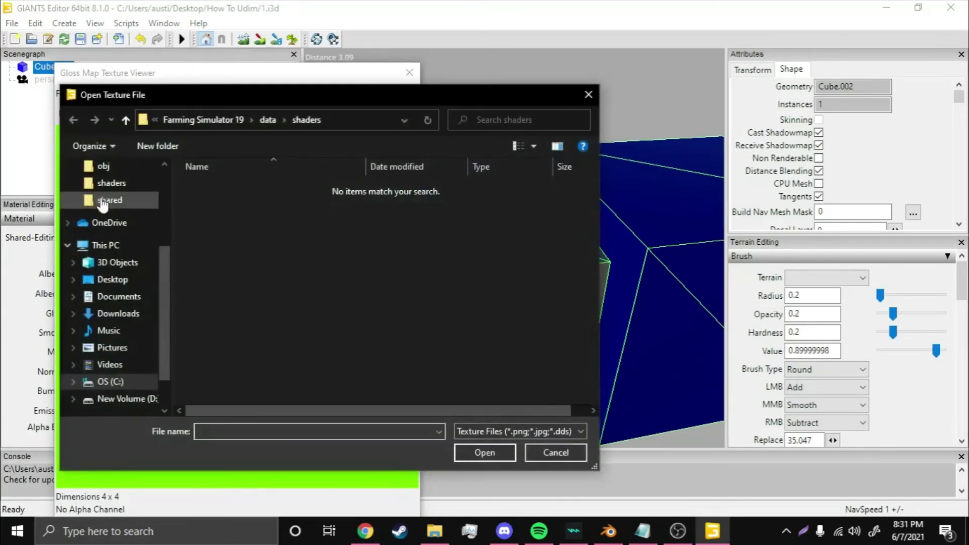
pyautogui.click(109, 200)
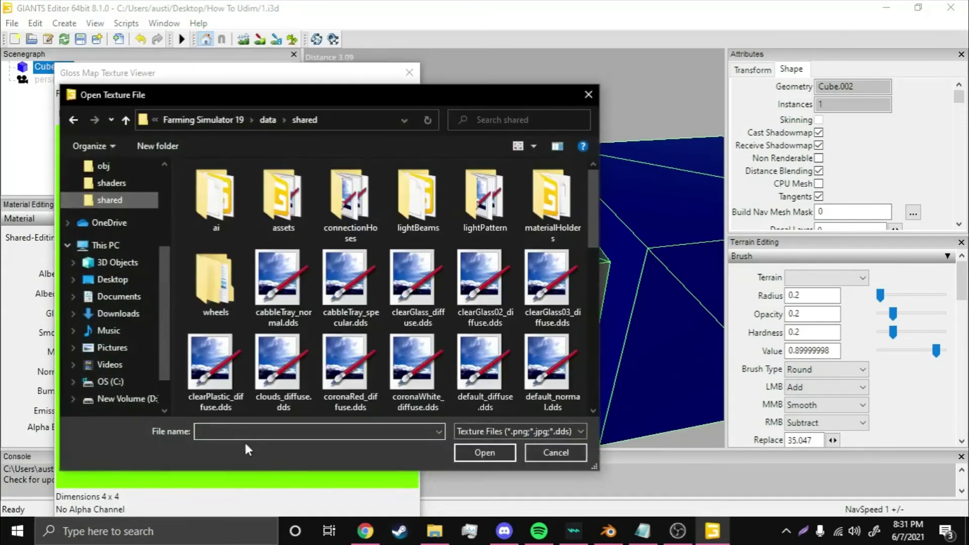
# Load default_specular.dds as the gloss map of the Cube2 material and close the texture viewer
pyautogui.click(235, 431)
pyautogui.write('def')
pyautogui.press('Down')
pyautogui.press('Down')
pyautogui.press('Down')
pyautogui.press('Return')
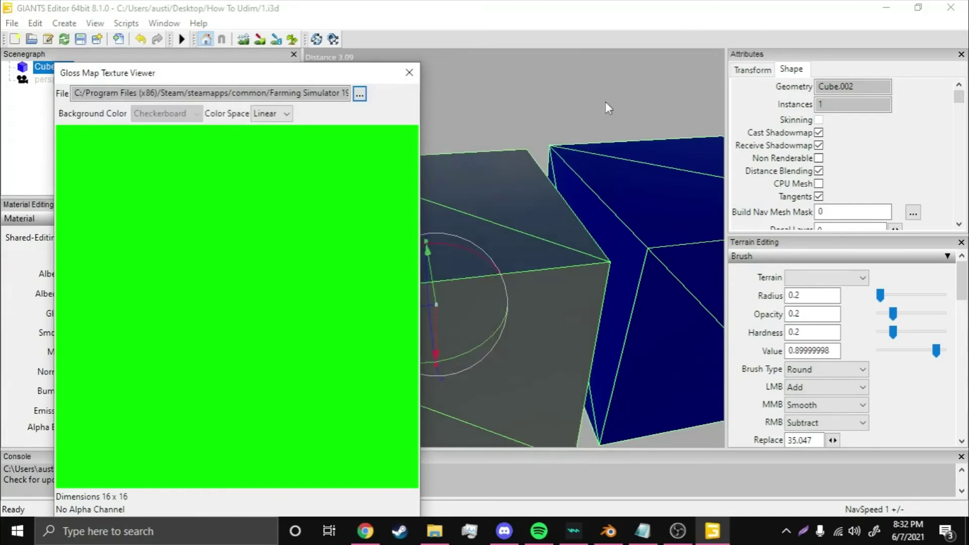
pyautogui.click(409, 72)
# Assign vehicleShader.xml from the data/shaders folder as the Cube2 material's custom shader and set its variation to colorMask
pyautogui.scroll(-5, 151, 303)
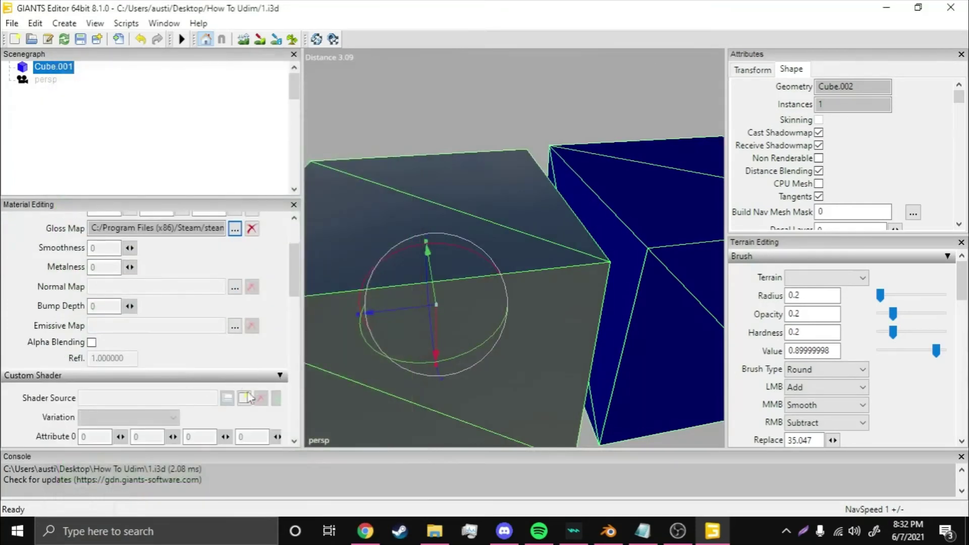
pyautogui.click(227, 398)
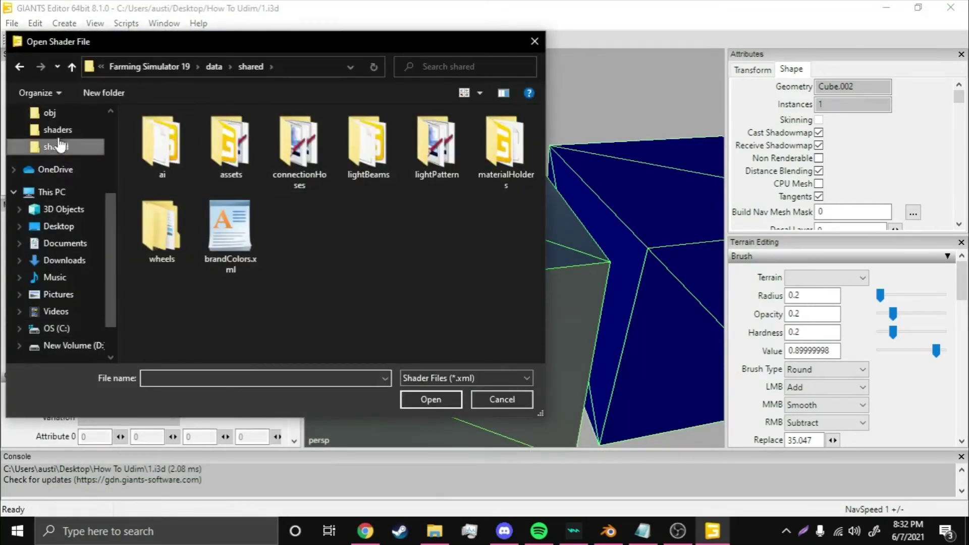
pyautogui.click(203, 379)
pyautogui.write('ve')
pyautogui.press('Down')
pyautogui.press('Return')
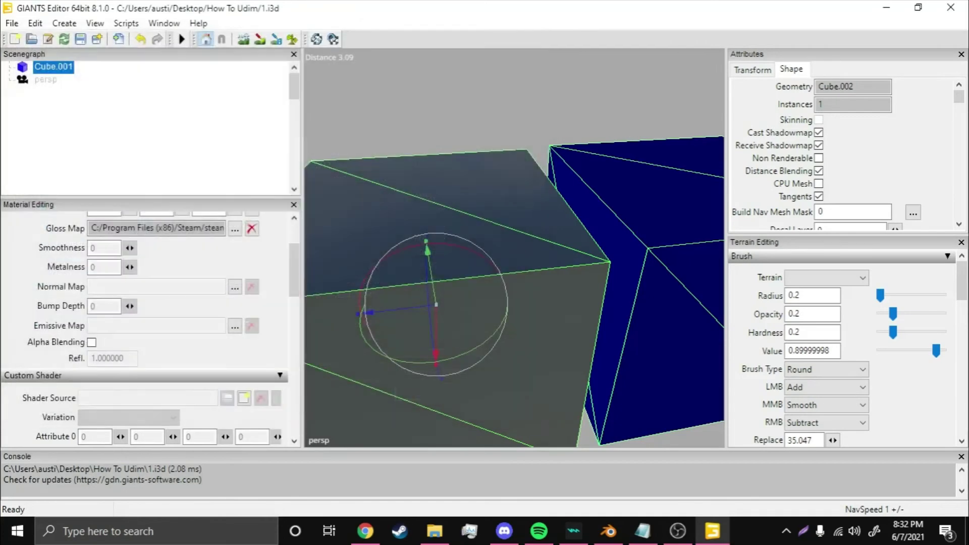
pyautogui.click(129, 418)
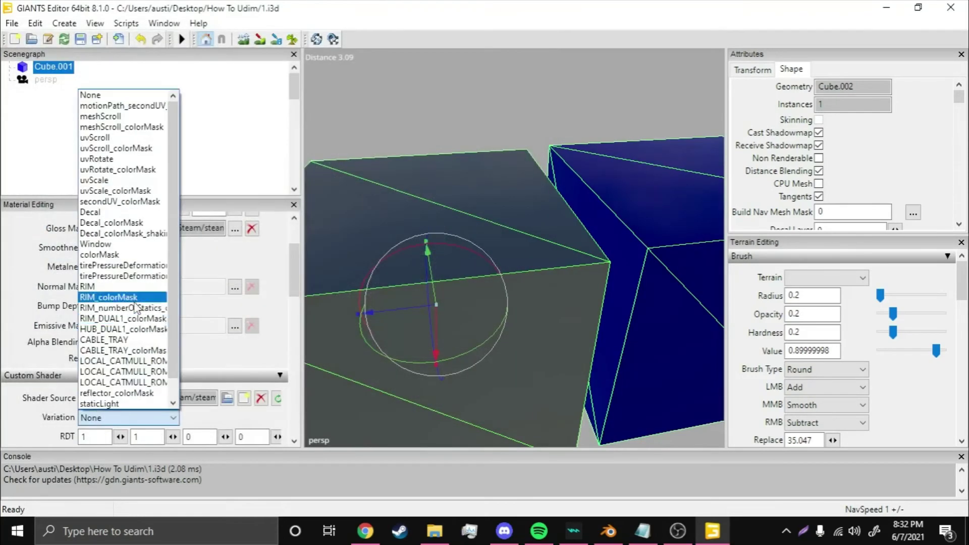
pyautogui.click(117, 256)
# Set the first colorMat0 value of the Cube2 material to 0.5 and check the second cube's colour
pyautogui.scroll(-5, 120, 322)
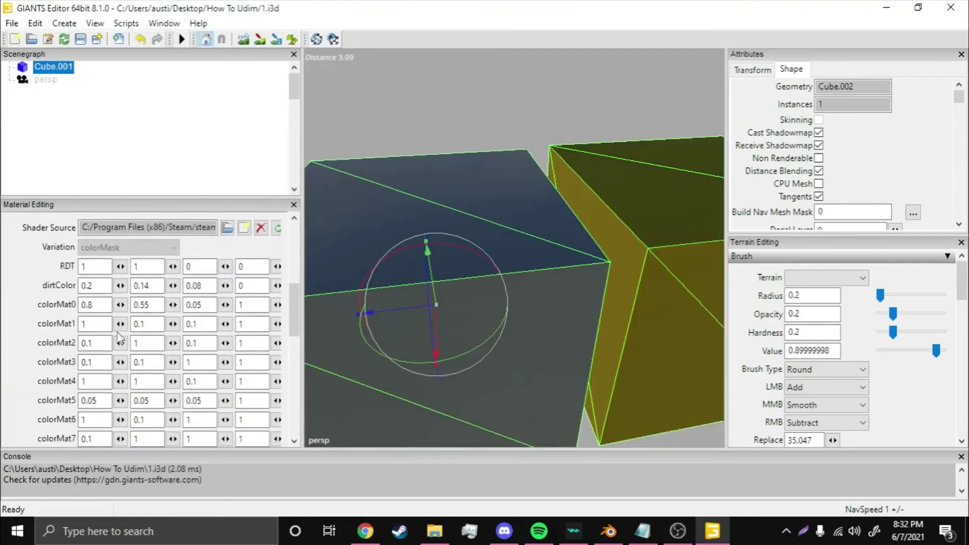
pyautogui.write('.')
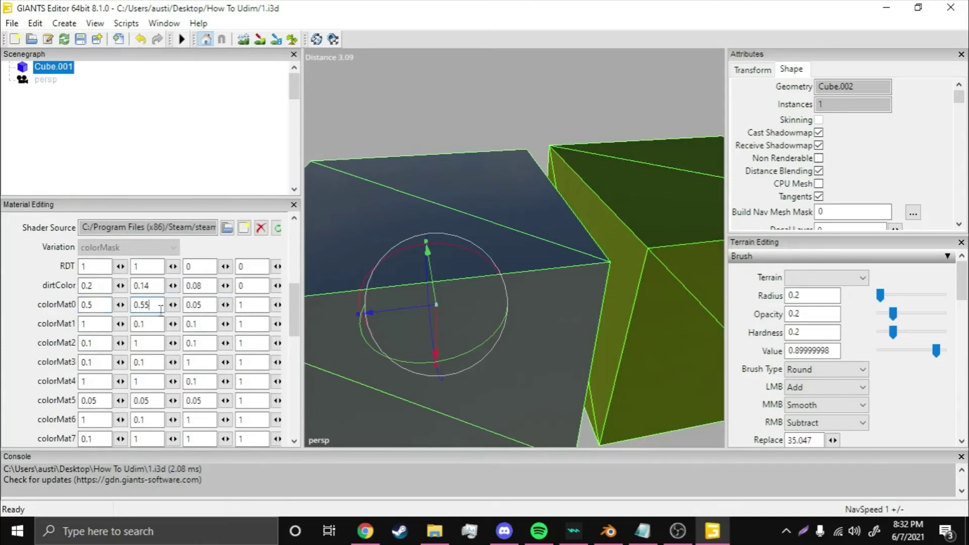
pyautogui.click(625, 325)
pyautogui.keyDown('alt'); pyautogui.moveTo(625, 325); pyautogui.dragTo(510, 282); pyautogui.keyUp('alt')
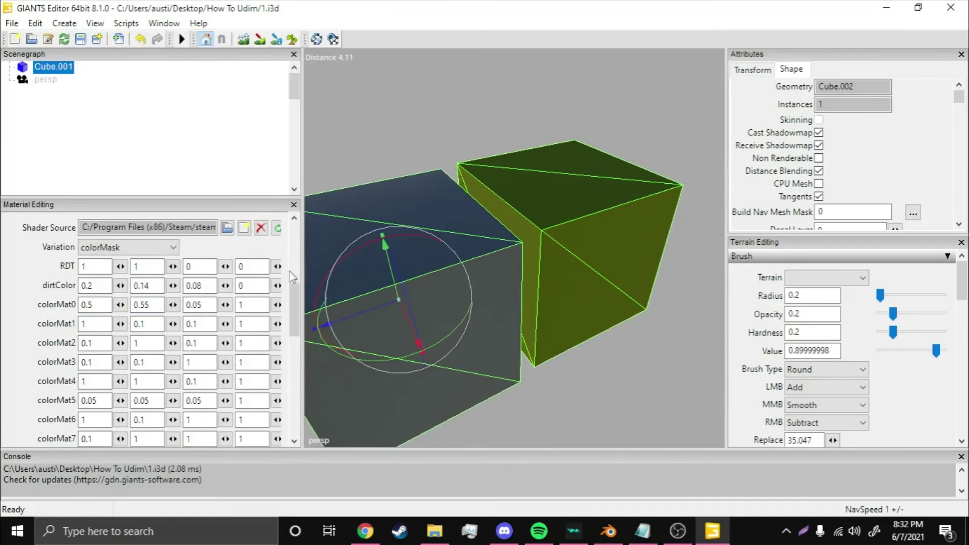
pyautogui.scroll(1, 255, 250)
pyautogui.scroll(1, 263, 281)
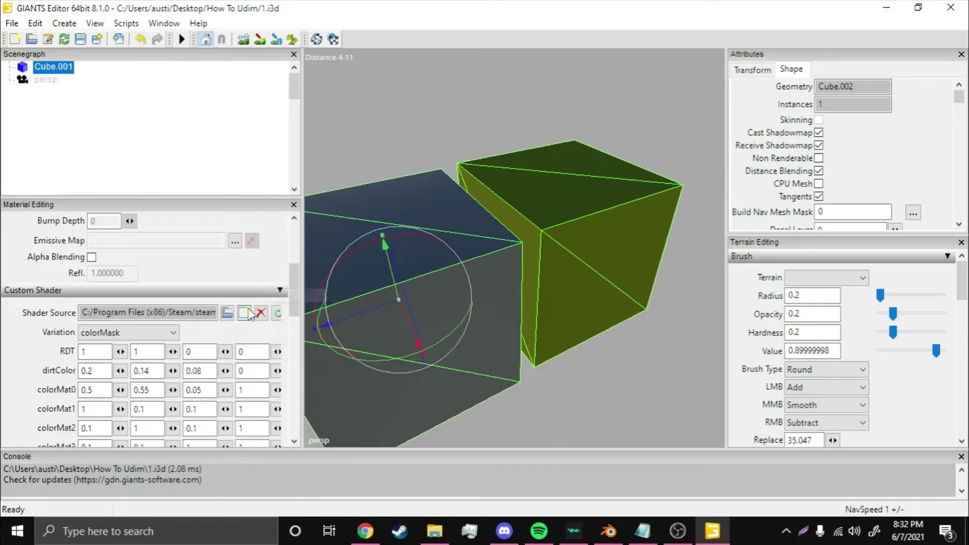
pyautogui.moveTo(514, 236); pyautogui.dragTo(350, 353, button='middle')
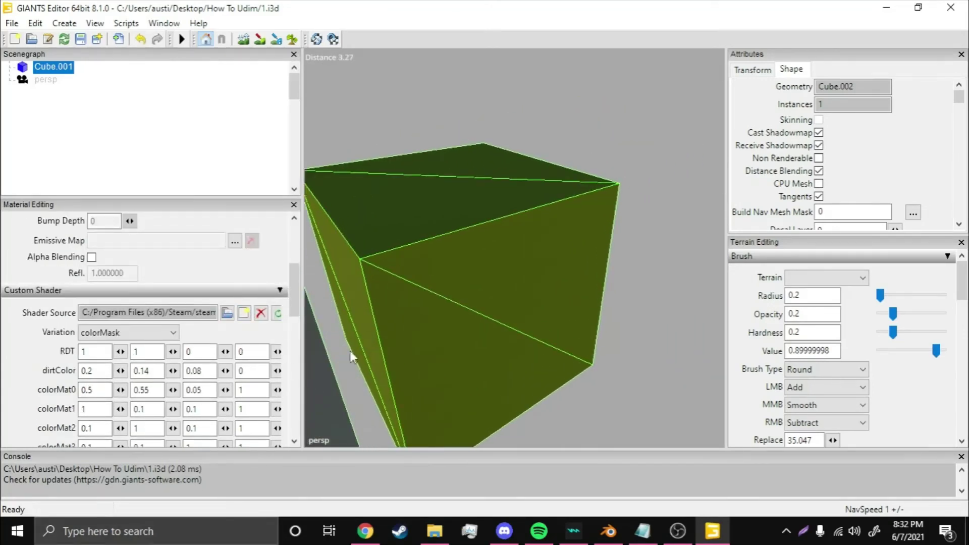
# Remove the custom shader and the gloss map from the Cube2 material
pyautogui.click(261, 313)
pyautogui.scroll(3, 248, 283)
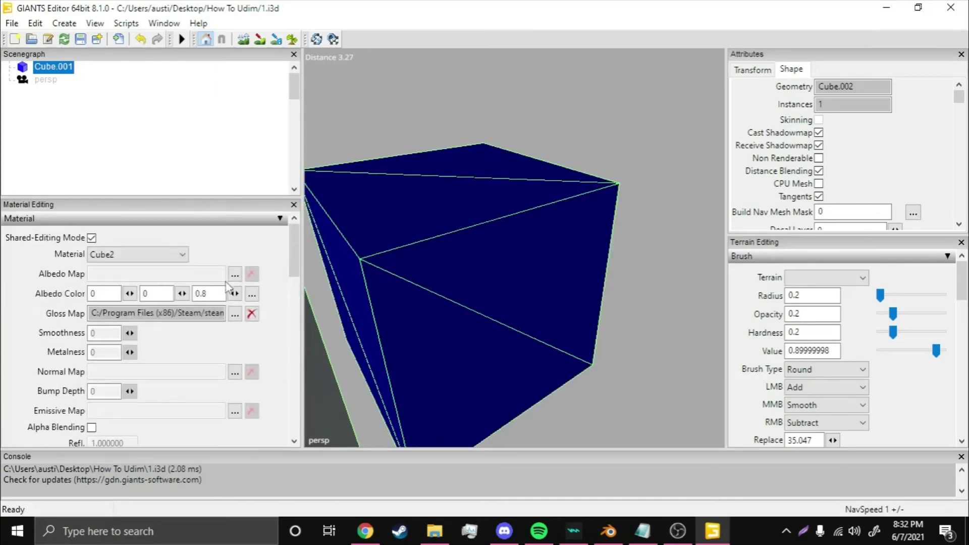
pyautogui.click(251, 314)
pyautogui.click(234, 372)
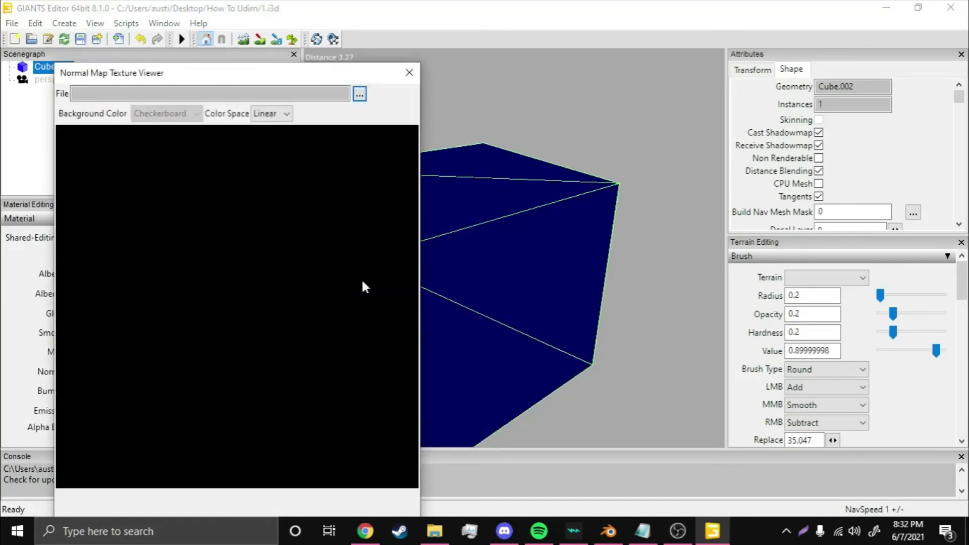
pyautogui.click(359, 94)
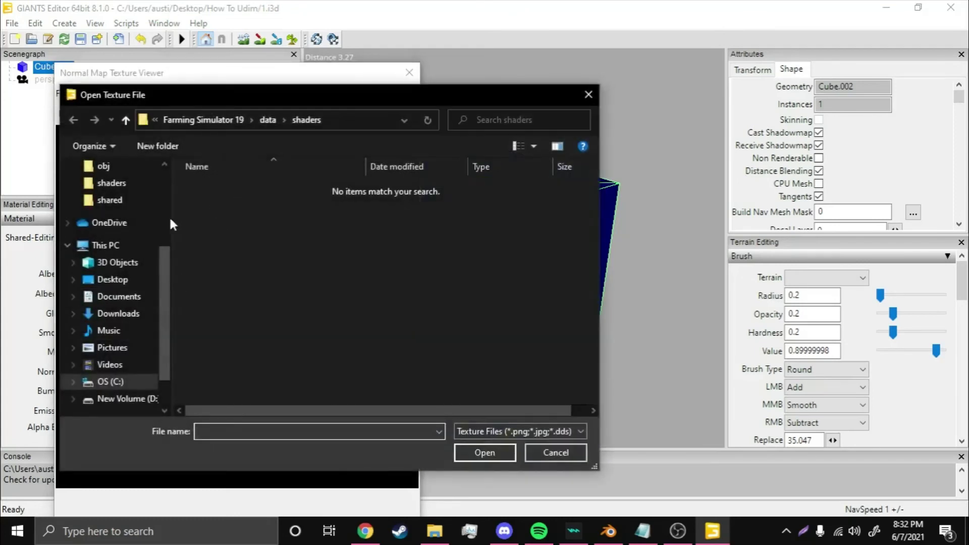
pyautogui.click(114, 200)
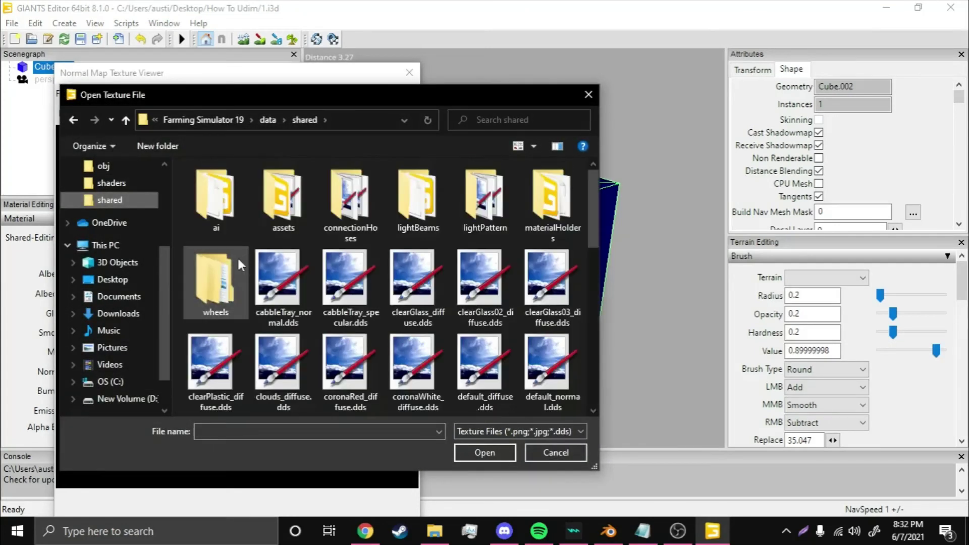
pyautogui.click(317, 432)
pyautogui.write('def')
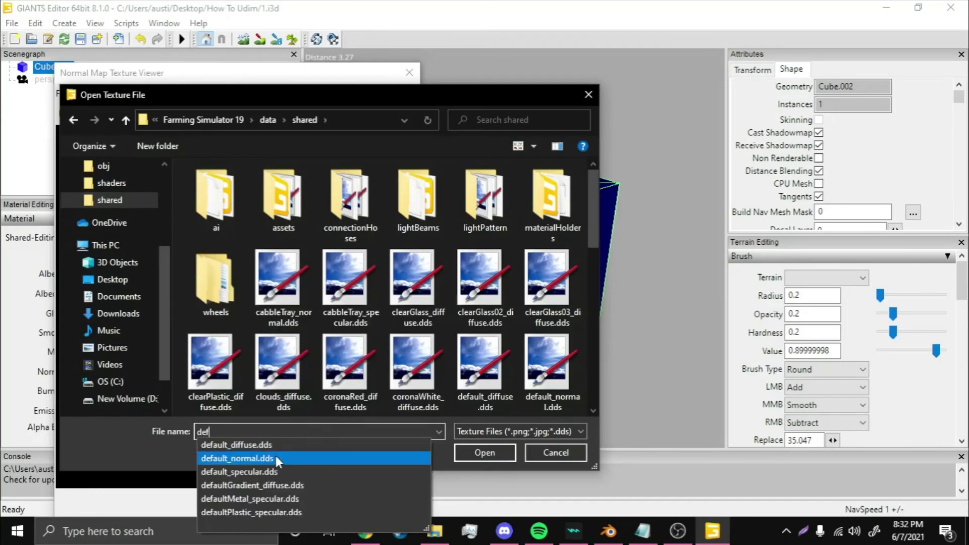
pyautogui.click(513, 446)
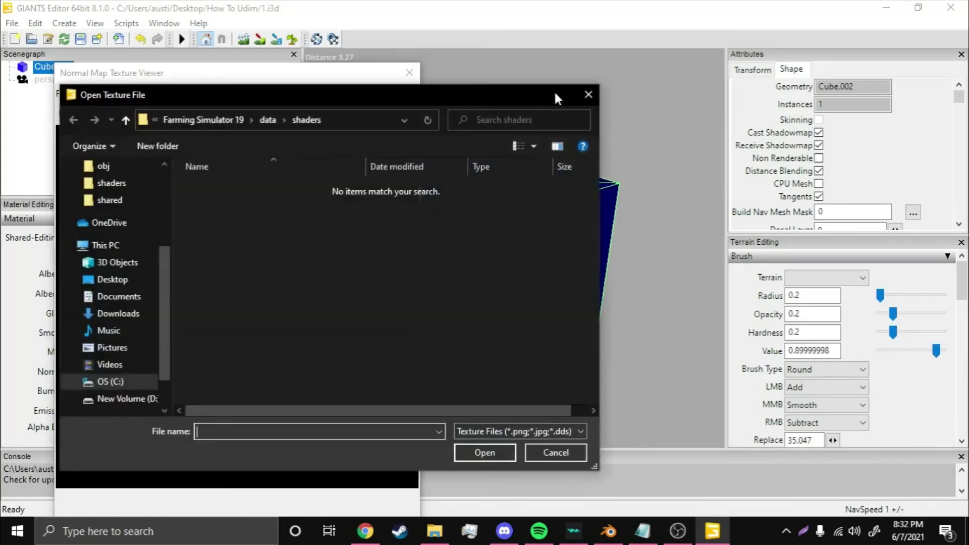
pyautogui.click(586, 94)
pyautogui.click(410, 79)
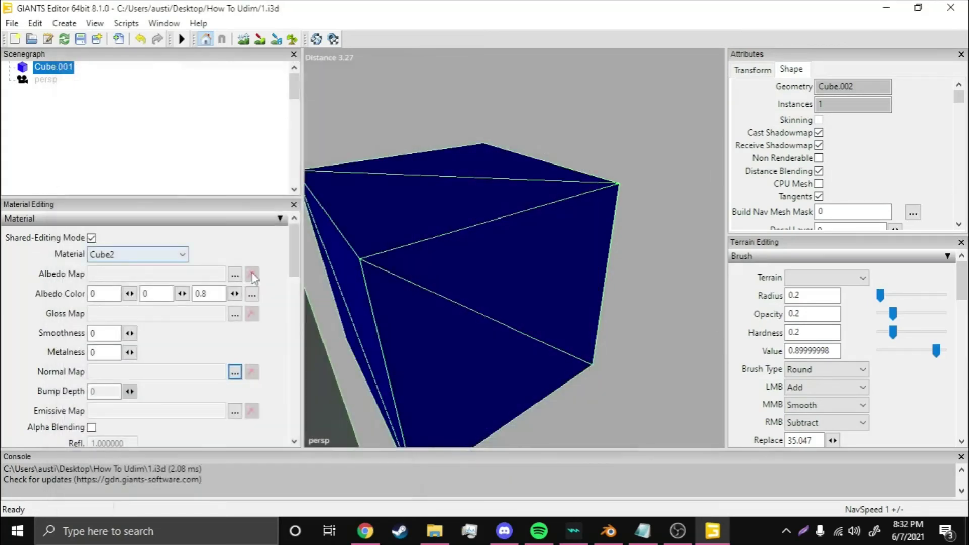
# Load clearGlass03_diffuse.dds from the data/shared folder as the Cube2 material's albedo map and close the texture viewer
pyautogui.click(234, 275)
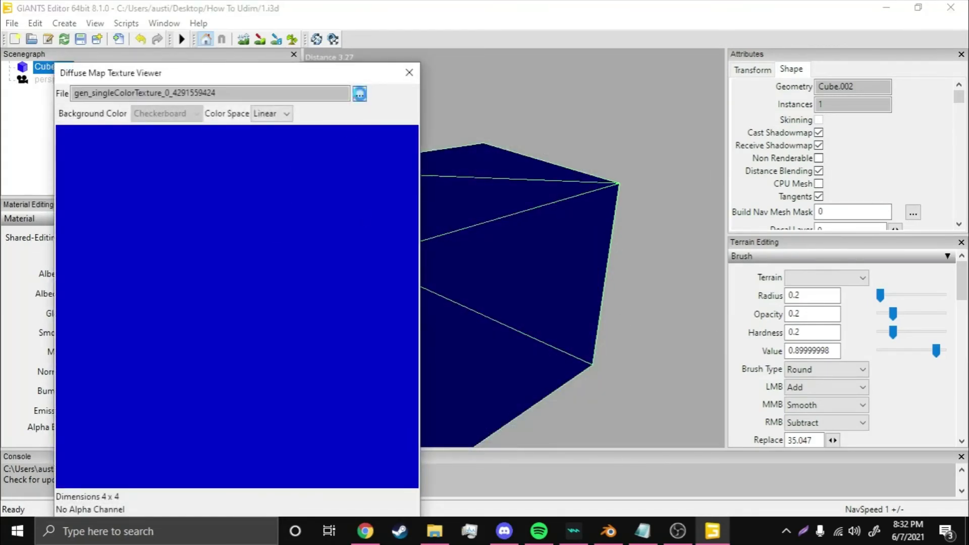
pyautogui.click(359, 93)
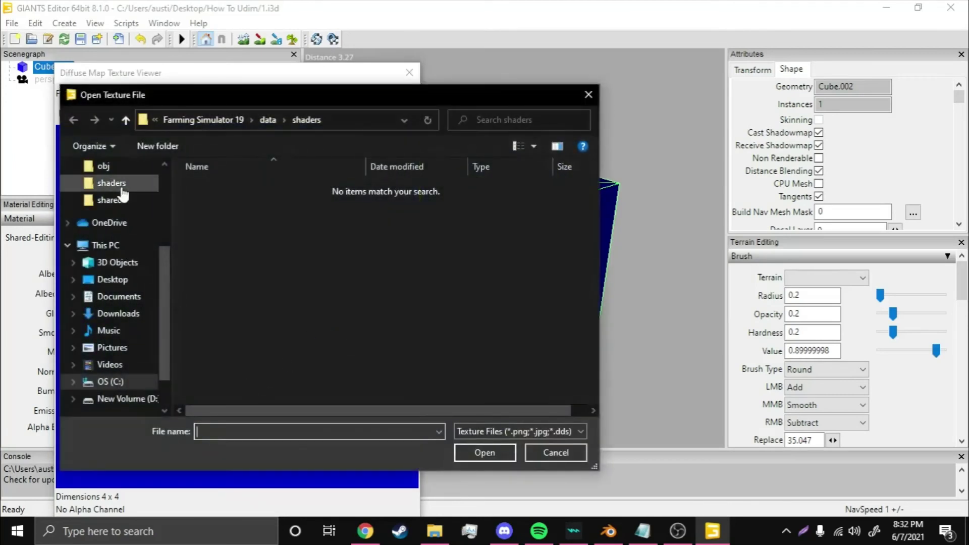
pyautogui.click(122, 200)
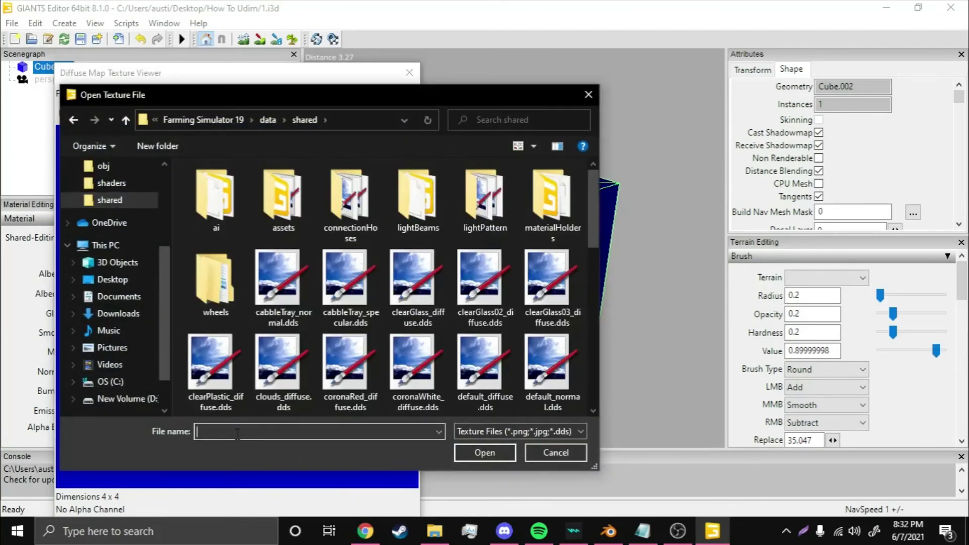
pyautogui.write('clear')
pyautogui.press('Down')
pyautogui.press('Down')
pyautogui.press('Down')
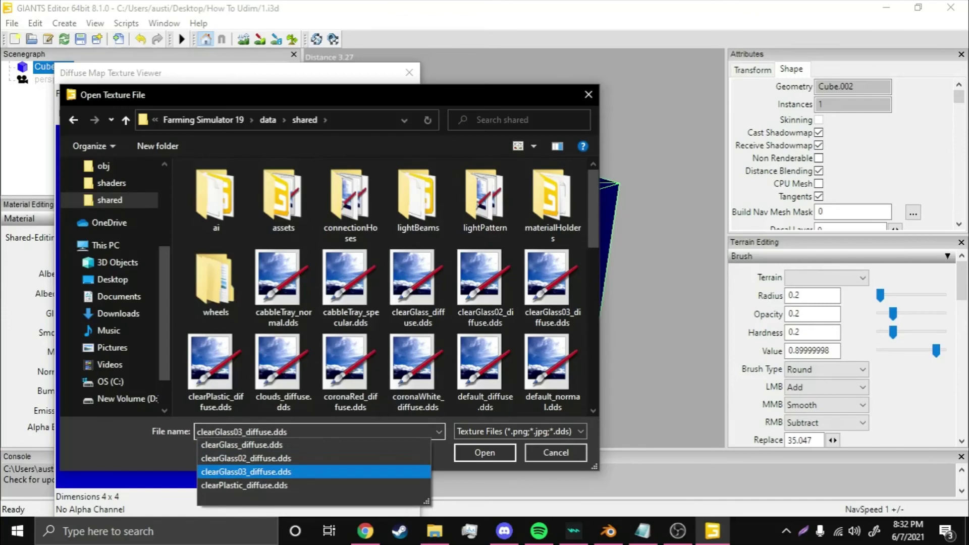
pyautogui.press('Up')
pyautogui.press('Up')
pyautogui.press('Down')
pyautogui.press('Down')
pyautogui.press('Return')
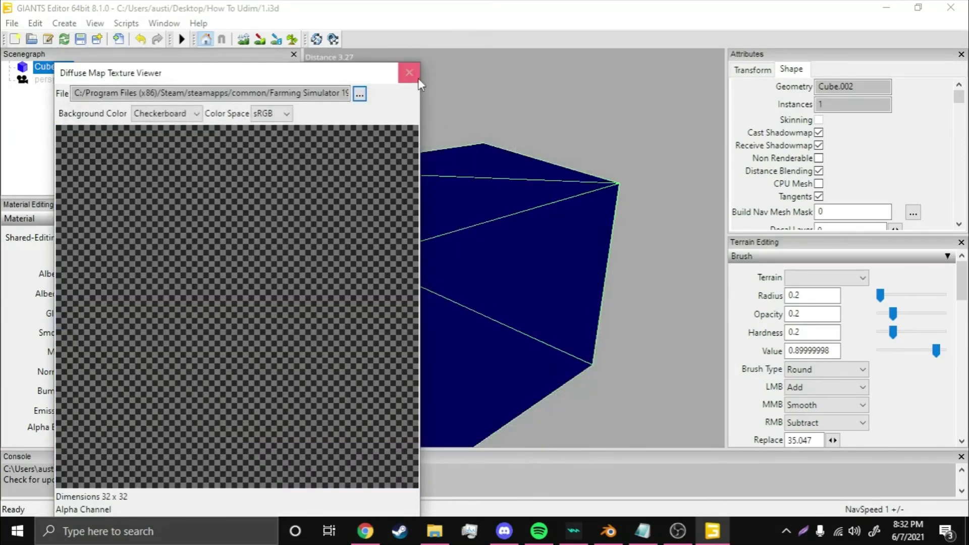
pyautogui.click(408, 74)
# Enable alpha blending on the Cube2 material, inspect the glass cube from another angle, and deselect the object
pyautogui.keyDown('alt'); pyautogui.moveTo(456, 237); pyautogui.dragTo(444, 283); pyautogui.keyUp('alt')
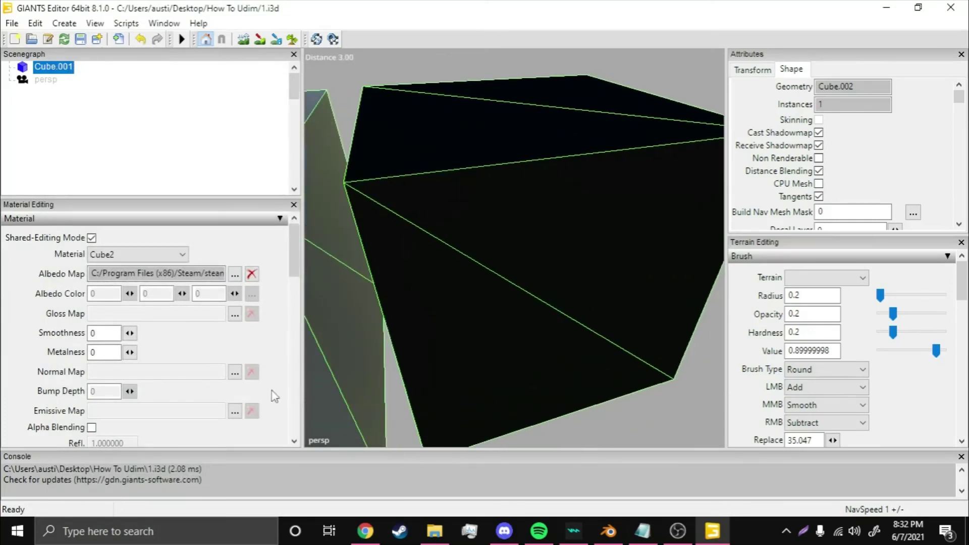
pyautogui.click(91, 428)
pyautogui.scroll(-3, 596, 243)
pyautogui.scroll(5, 591, 241)
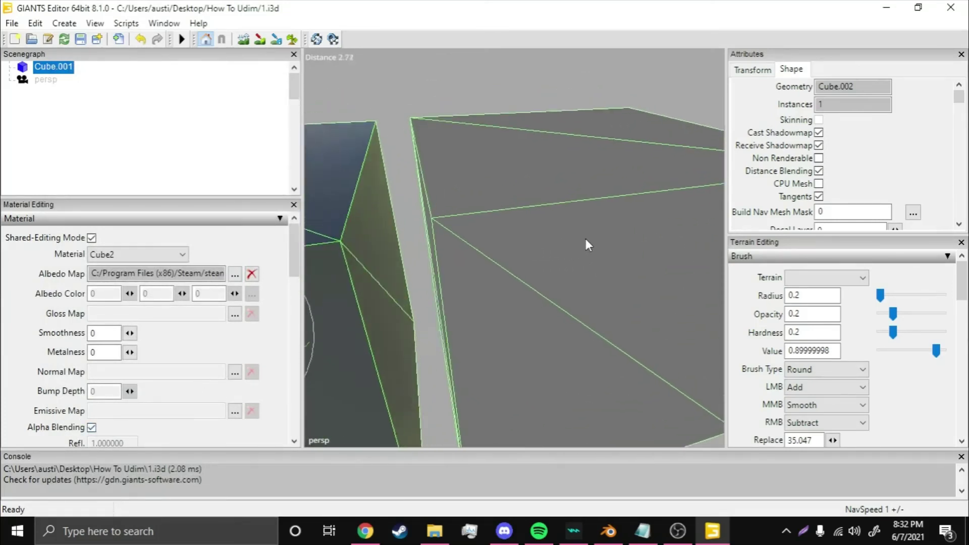
pyautogui.moveTo(579, 220); pyautogui.dragTo(474, 166, button='right')
pyautogui.click(692, 130)
# Close the editor without saving the changes to 1.i3d and open 2.i3d from the How To Udim folder
pyautogui.click(950, 7)
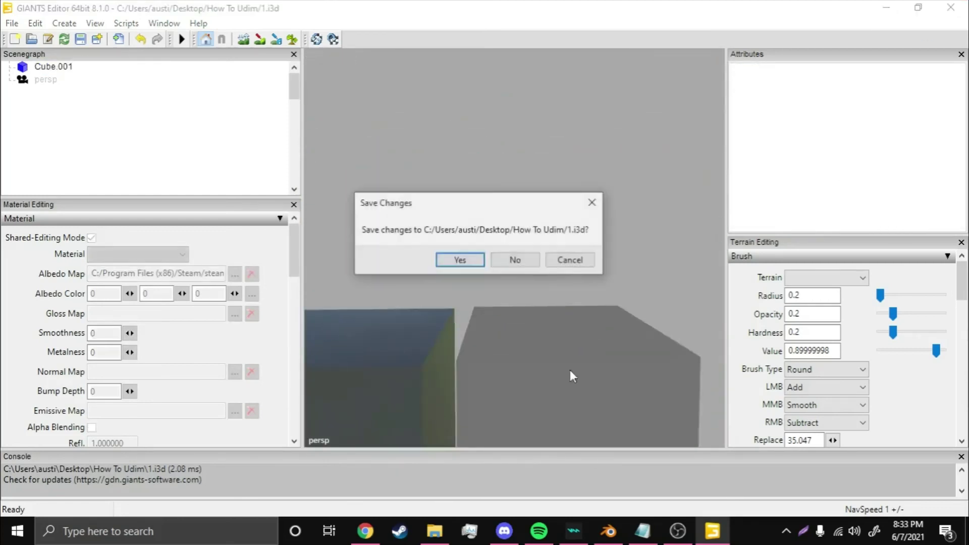
pyautogui.click(530, 259)
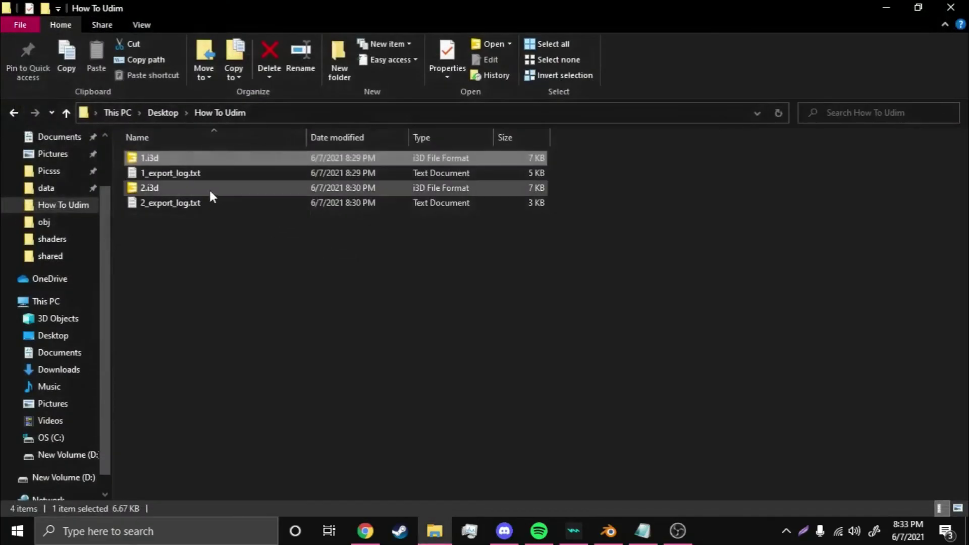
pyautogui.doubleClick(208, 187)
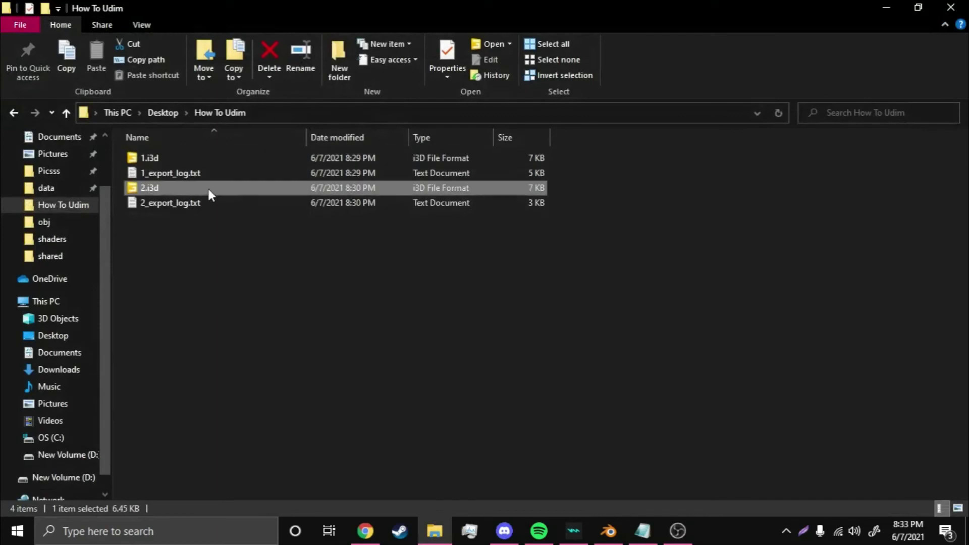
# Open the file in GIANTS Editor 8.1.0 and enable Cast Shadowmap on the Cube.001 shape
pyautogui.click(351, 228)
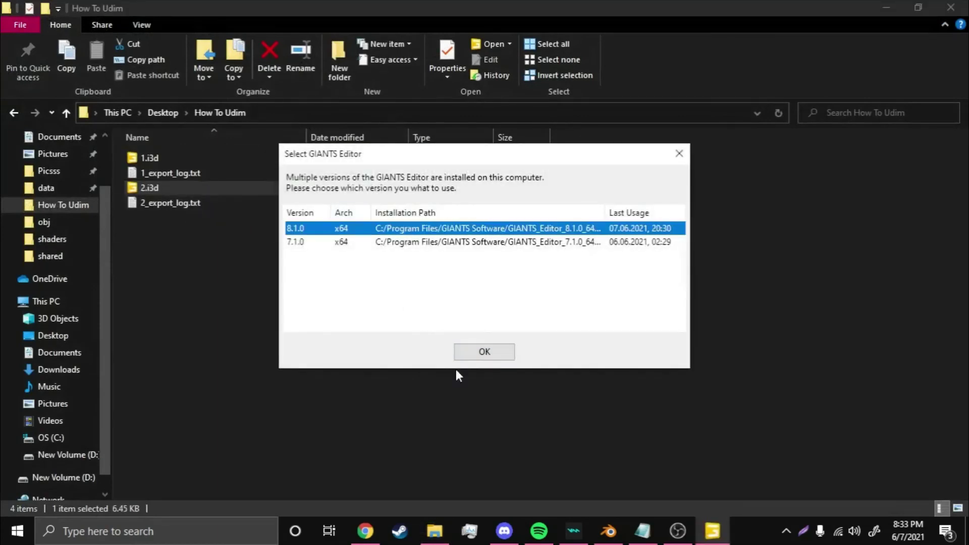
pyautogui.click(469, 353)
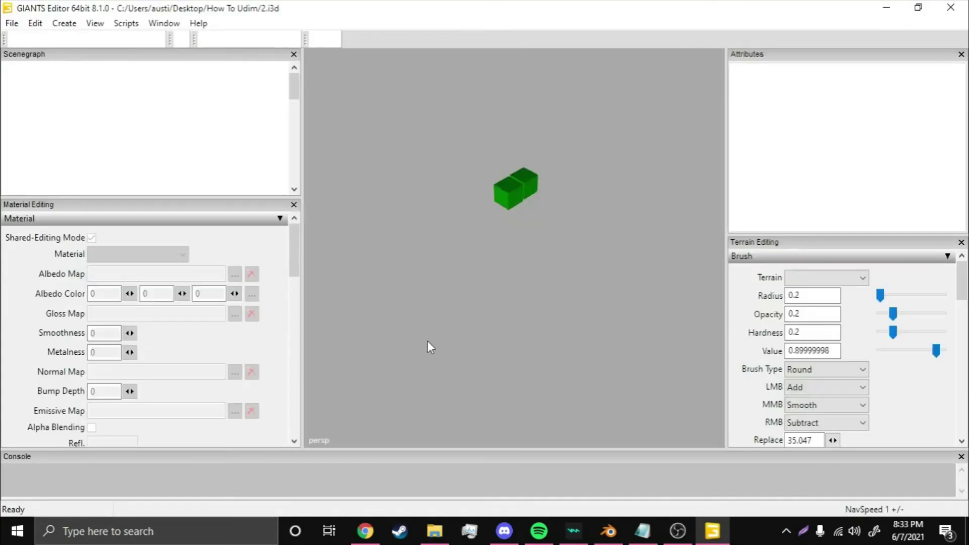
pyautogui.click(67, 70)
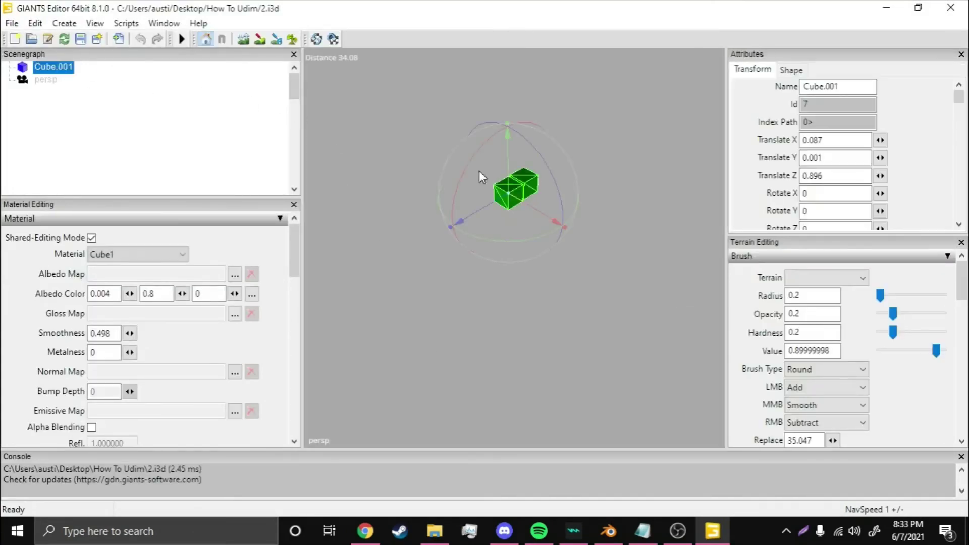
pyautogui.click(790, 70)
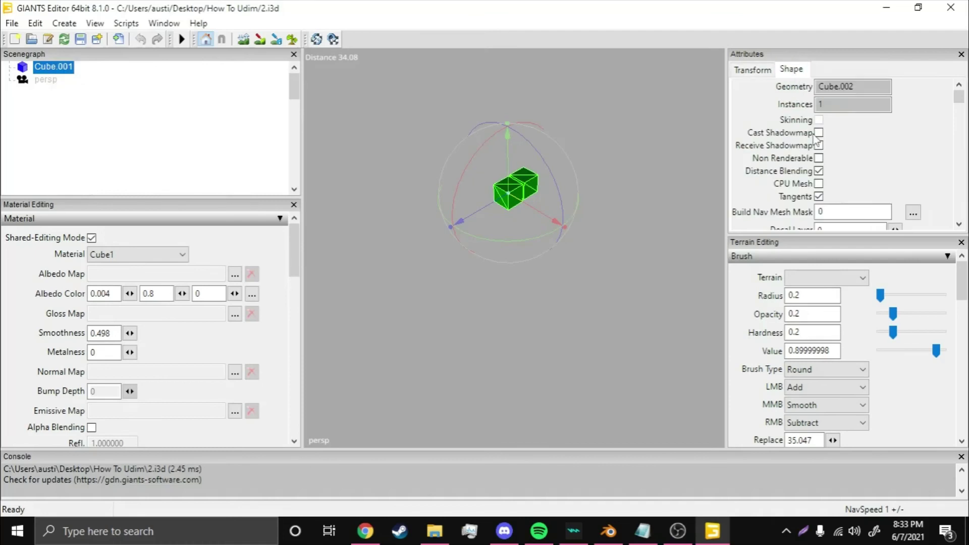
pyautogui.click(820, 133)
# Load default_specular.dds from the data/shared folder as the Cube1 material's gloss map and close the texture viewer
pyautogui.keyDown('alt'); pyautogui.moveTo(425, 189); pyautogui.dragTo(416, 233, button='middle'); pyautogui.keyUp('alt')
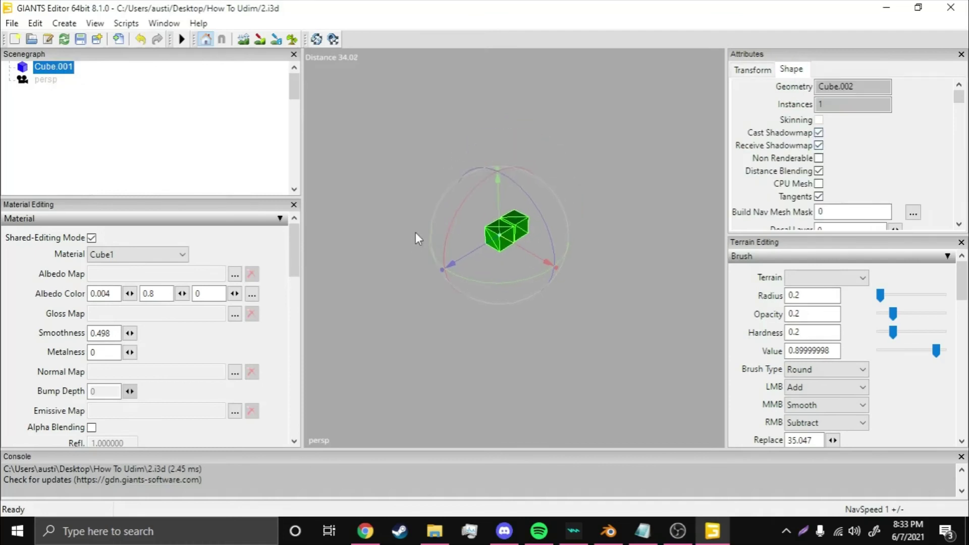
pyautogui.scroll(5, 414, 231)
pyautogui.keyDown('alt'); pyautogui.moveTo(412, 223); pyautogui.dragTo(271, 219); pyautogui.keyUp('alt')
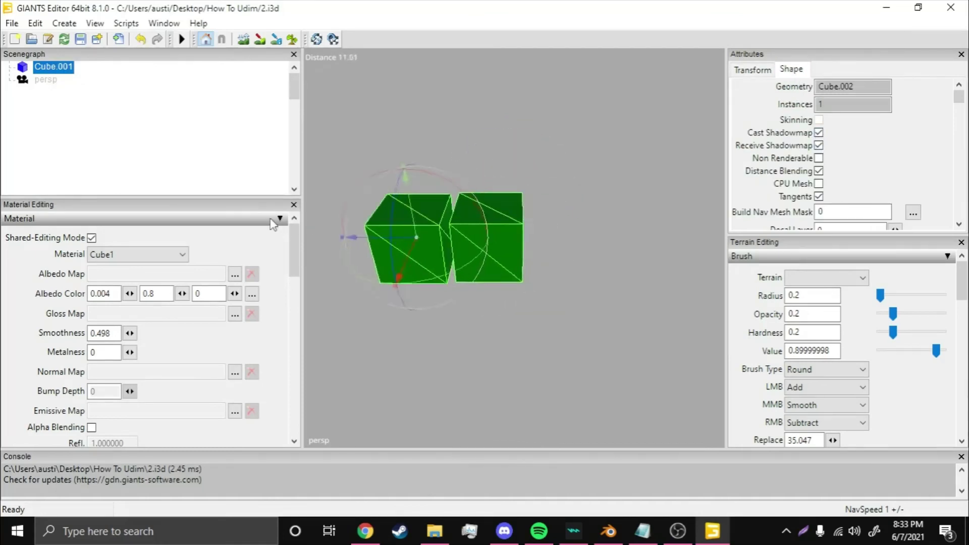
pyautogui.click(235, 313)
pyautogui.click(360, 94)
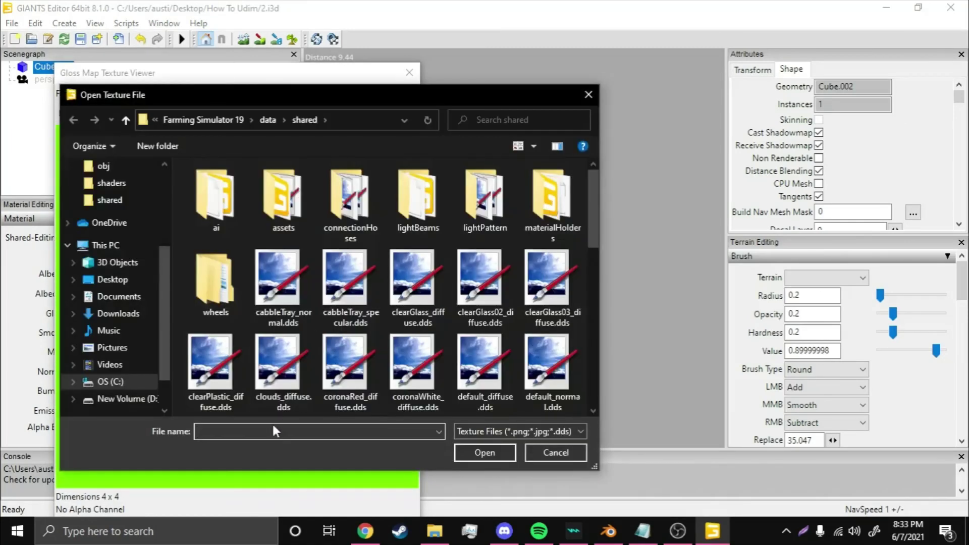
pyautogui.write('def')
pyautogui.press('Down')
pyautogui.press('Down')
pyautogui.press('Down')
pyautogui.press('Return')
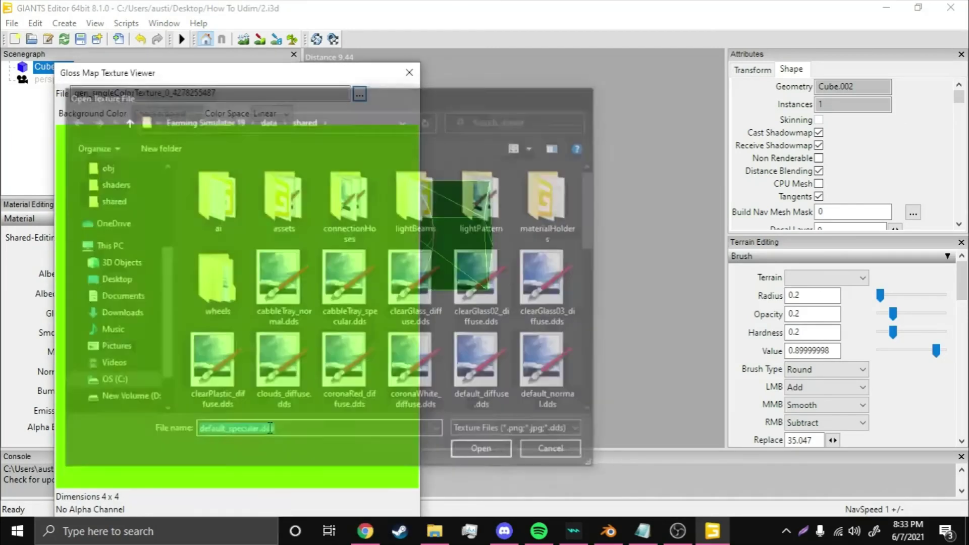
pyautogui.click(409, 72)
# Load the vehicle shader from the data/shaders folder as the Cube1 material's custom shader and set its variation to colorMask
pyautogui.scroll(-3, 221, 376)
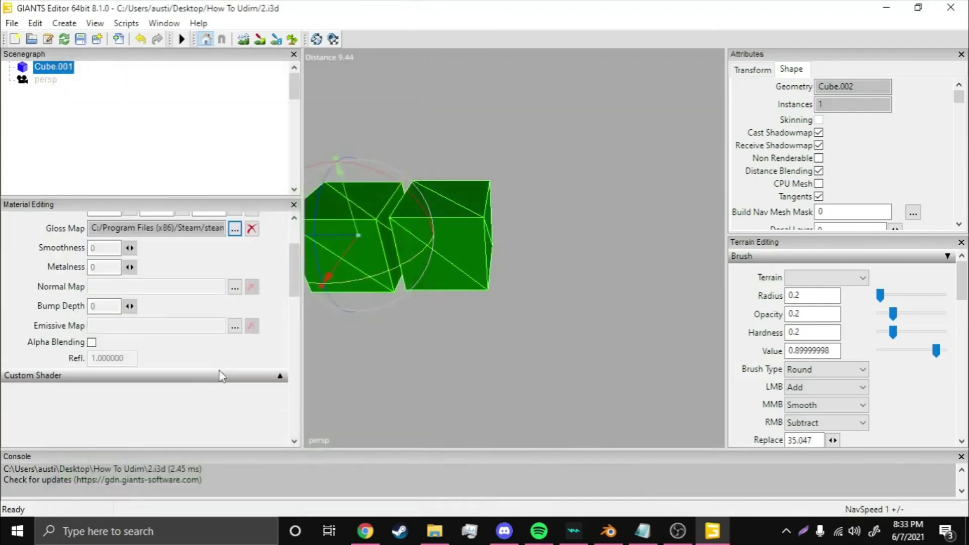
pyautogui.click(270, 375)
pyautogui.scroll(-1, 232, 348)
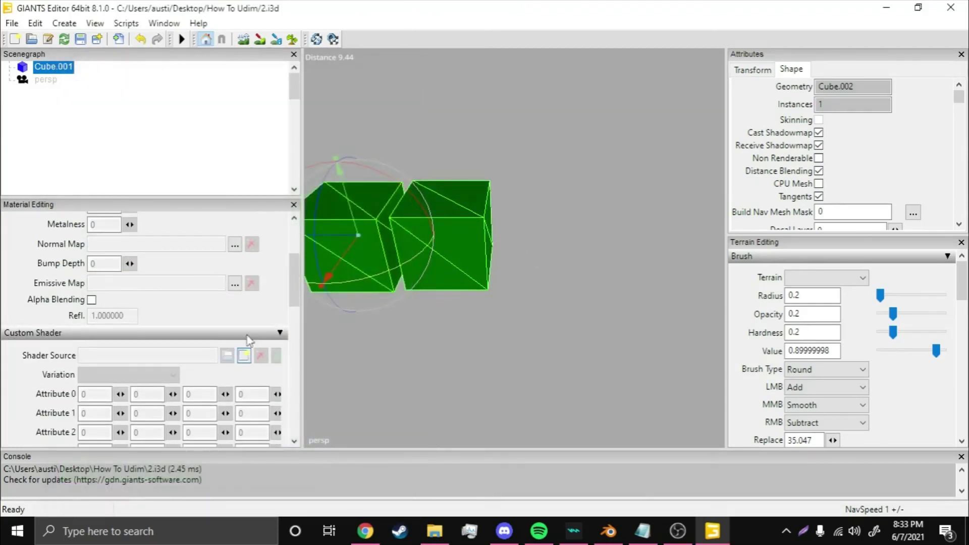
pyautogui.click(243, 356)
pyautogui.click(55, 130)
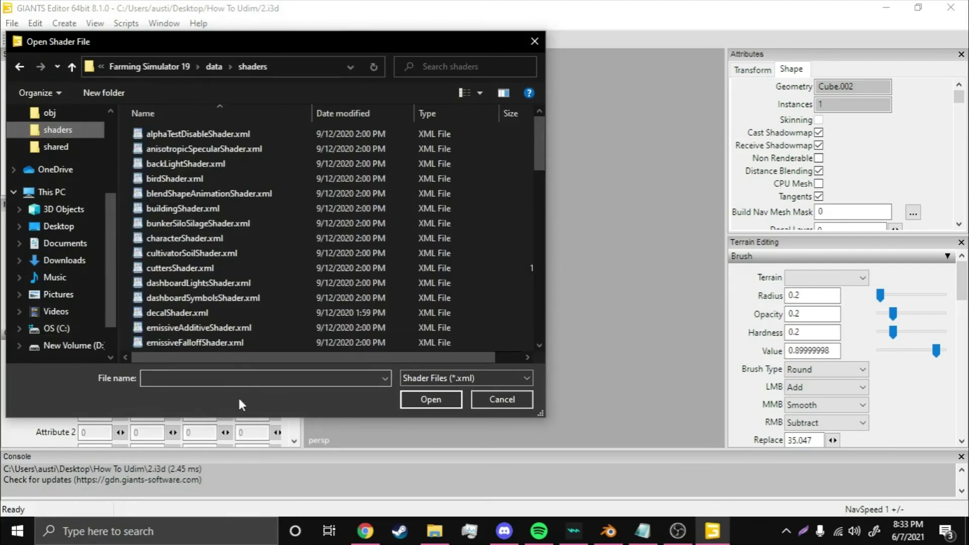
pyautogui.click(230, 385)
pyautogui.write('v')
pyautogui.press('Down')
pyautogui.press('Return')
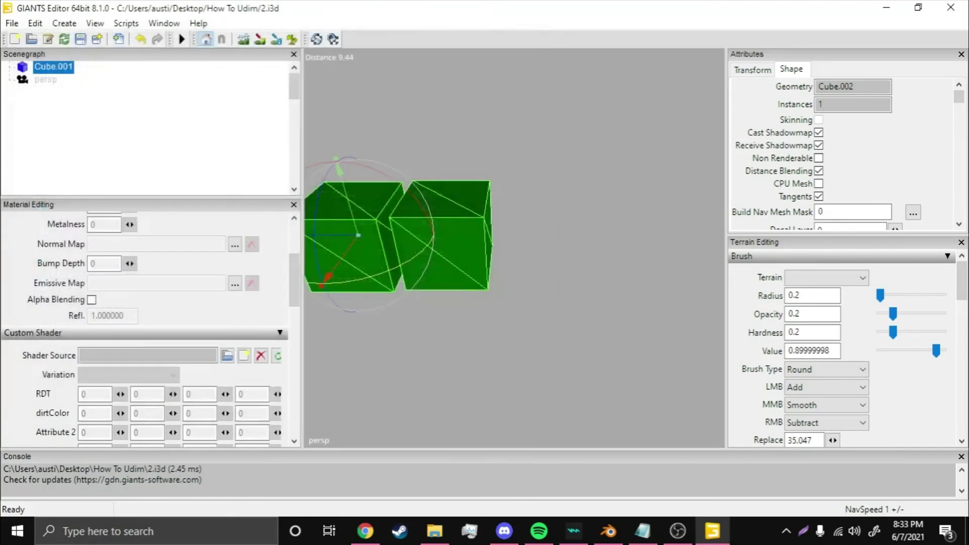
pyautogui.click(129, 375)
pyautogui.click(119, 213)
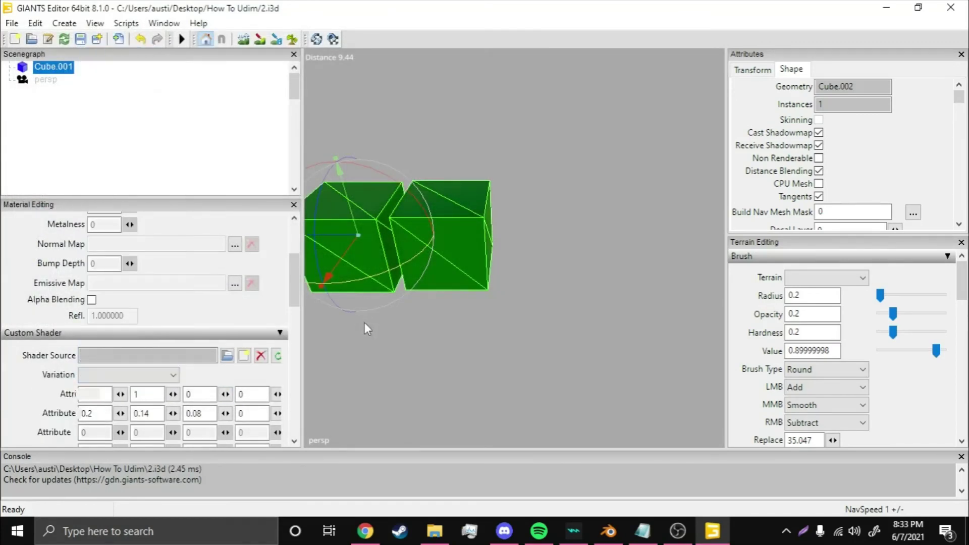
# Inspect the shaded cubes and their color parameters, look at the source cubes in Blender, and return to GIANTS Editor
pyautogui.scroll(1, 416, 264)
pyautogui.scroll(5, 417, 261)
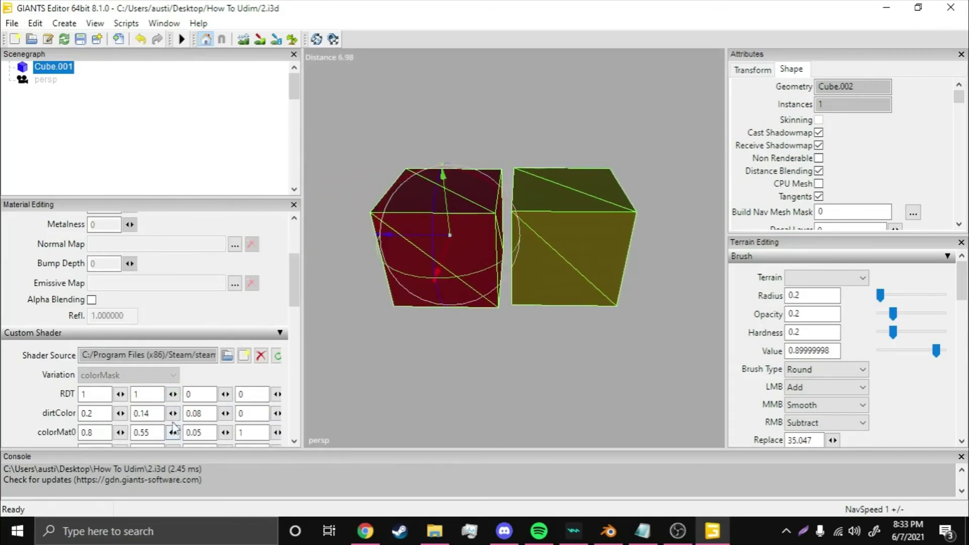
pyautogui.scroll(-1, 198, 410)
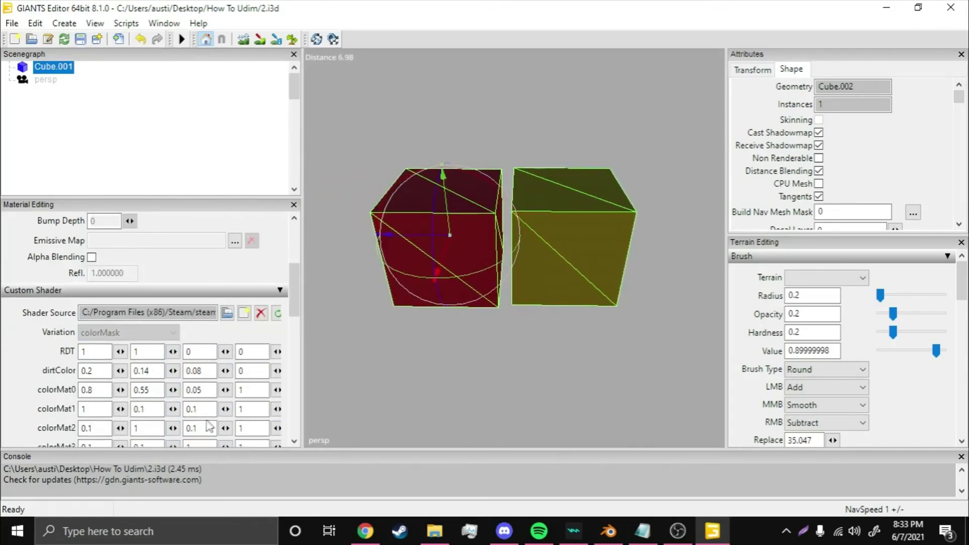
pyautogui.click(608, 530)
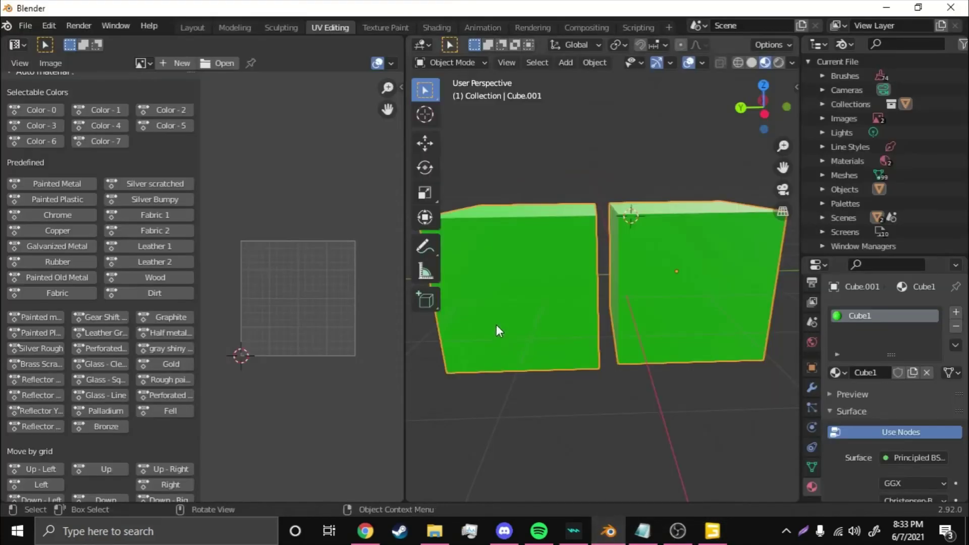
pyautogui.hotkey('alt', 'Tab')
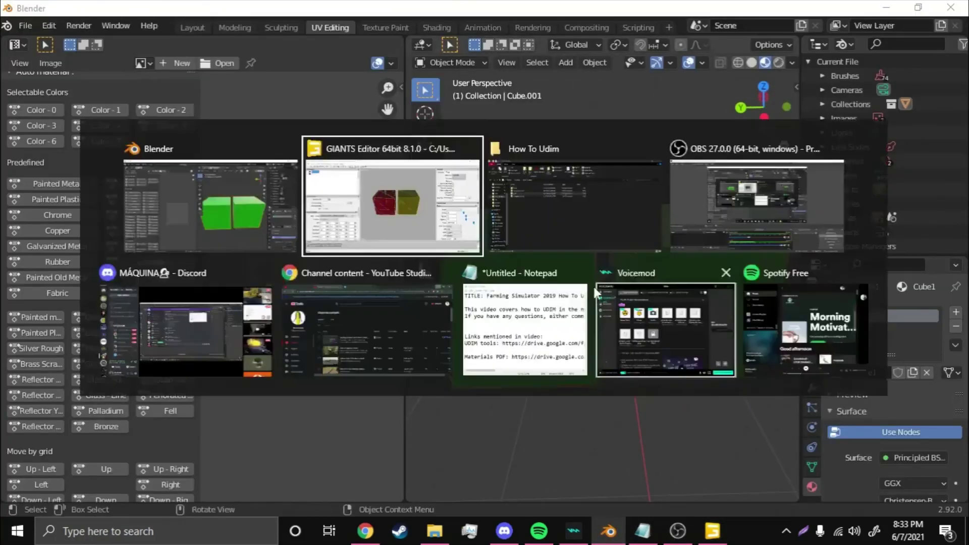
# Set colorMat0 to 1, 1, 1, 0 and the fourth value of colorMat1 to 0 in the custom shader
pyautogui.moveTo(238, 390)
pyautogui.mouseDown()
pyautogui.moveTo(298, 421)
pyautogui.moveTo(220, 407)
pyautogui.mouseUp()
pyautogui.write('00')
pyautogui.write('1')
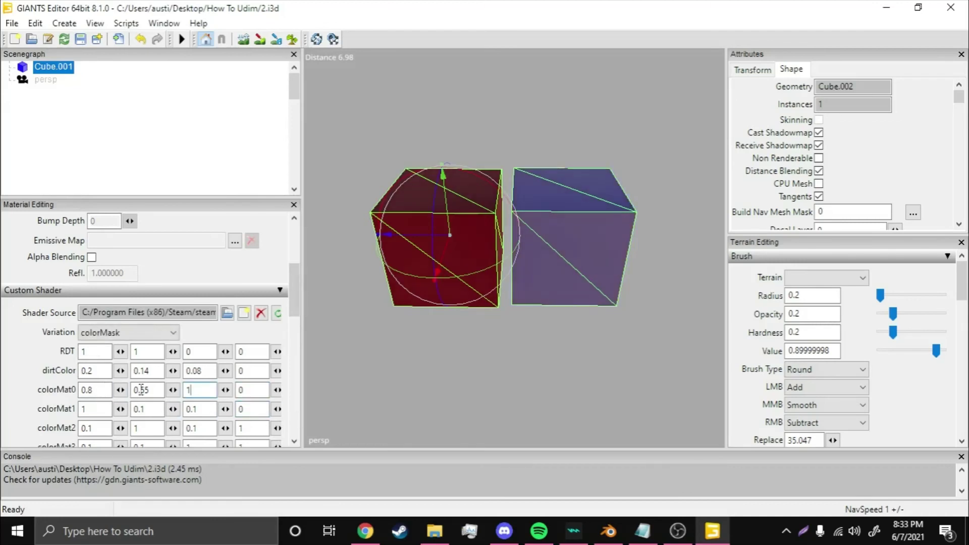
pyautogui.hotkey('shift', 'Tab')
pyautogui.write('1')
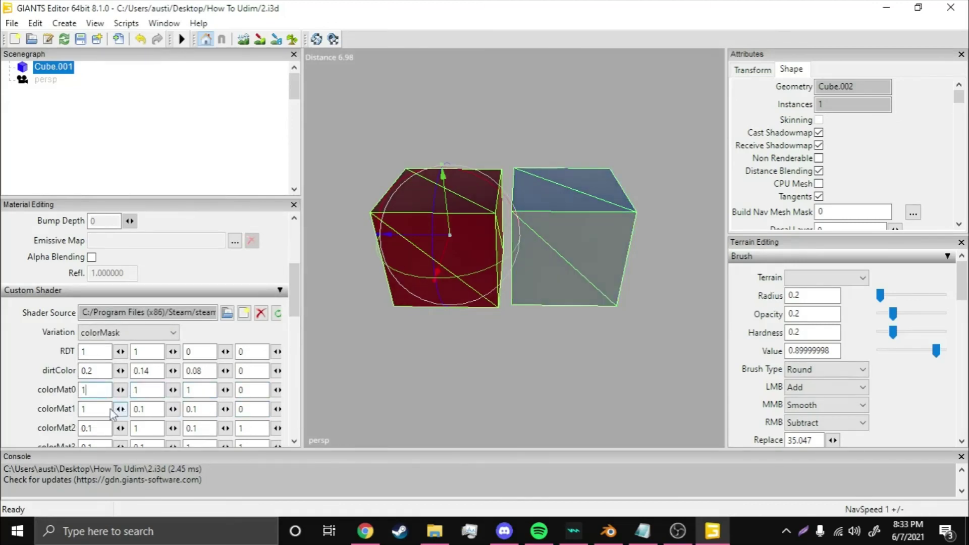
pyautogui.click(535, 318)
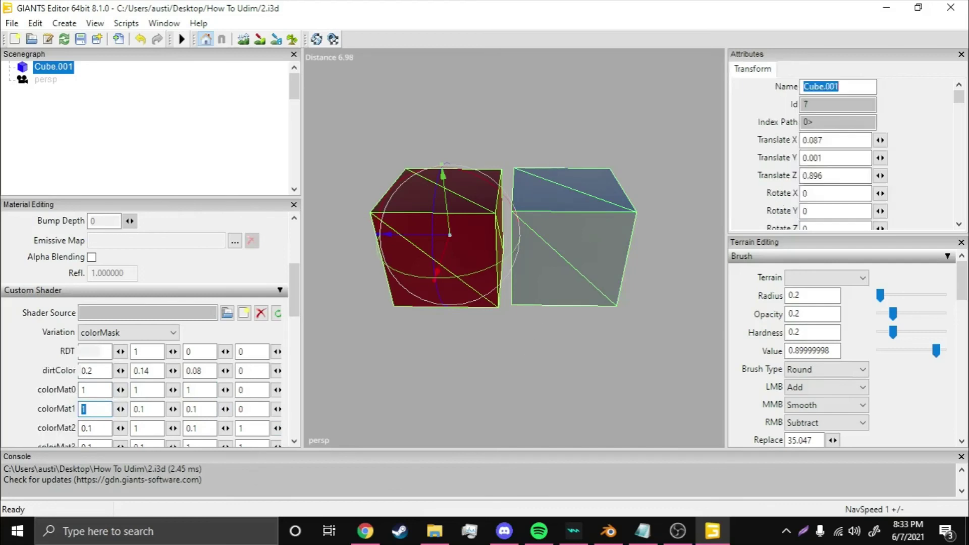